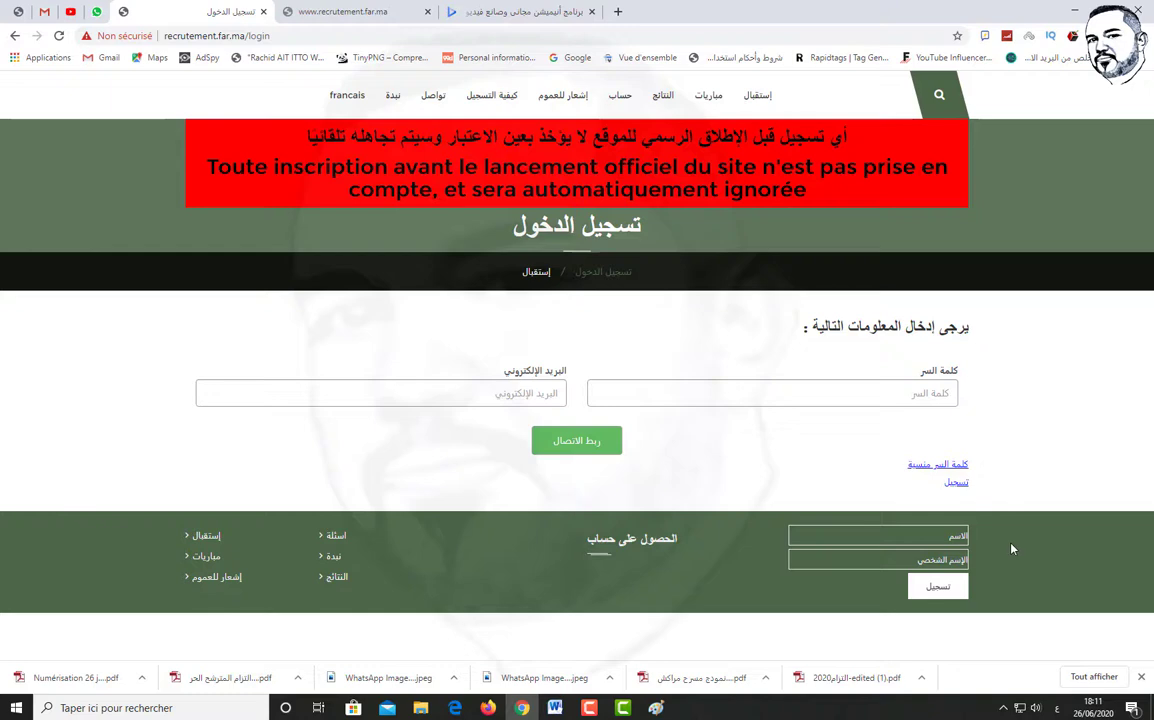
# Open the registration form and enter the candidate's Arabic family name with the on-screen keyboard
pyautogui.click(932, 587)
pyautogui.click(911, 414)
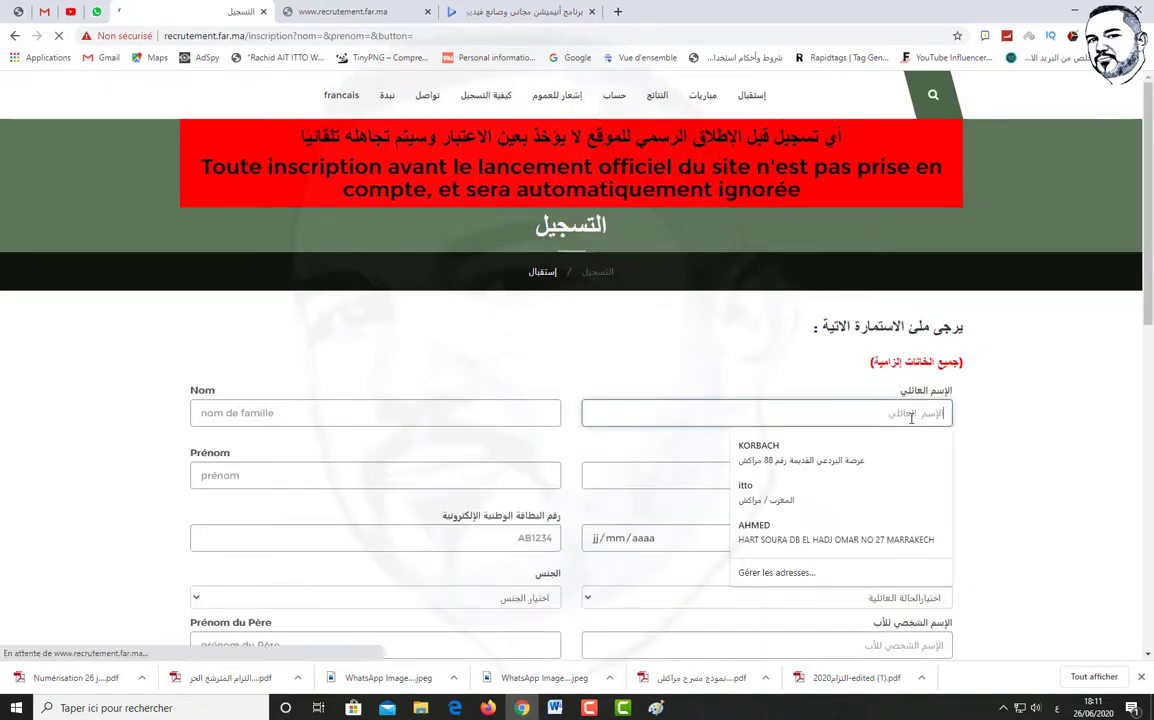
pyautogui.write('ل')
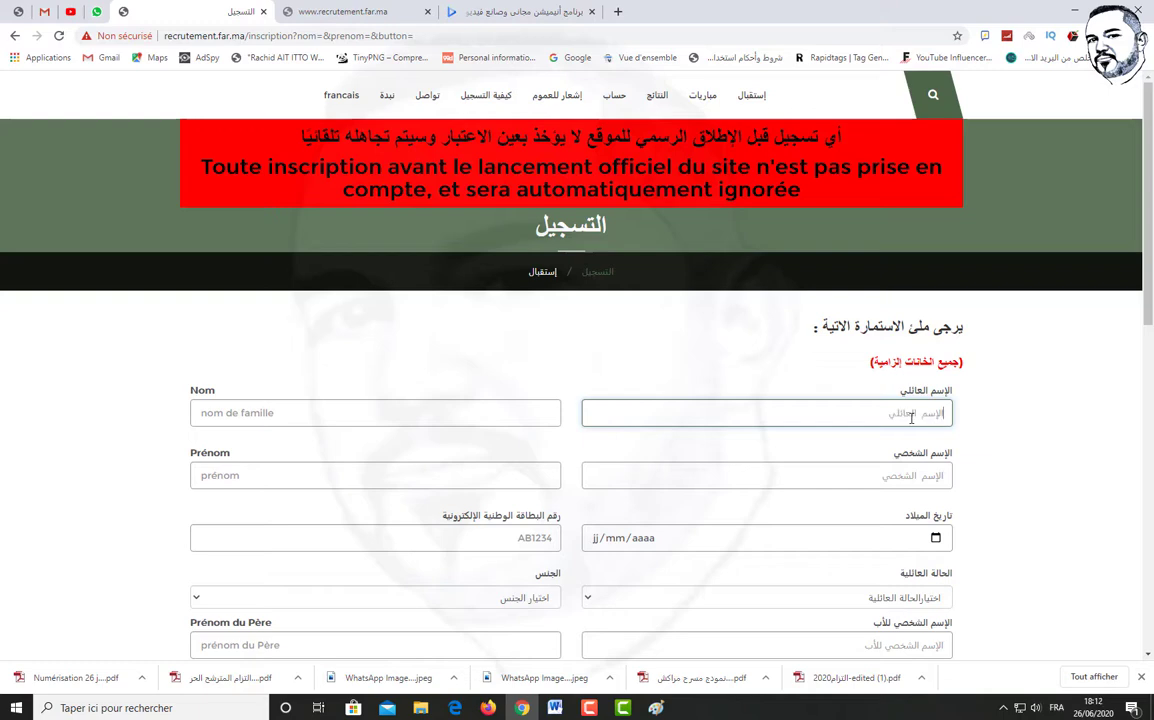
pyautogui.click(911, 414)
pyautogui.write('N')
pyautogui.click(911, 414)
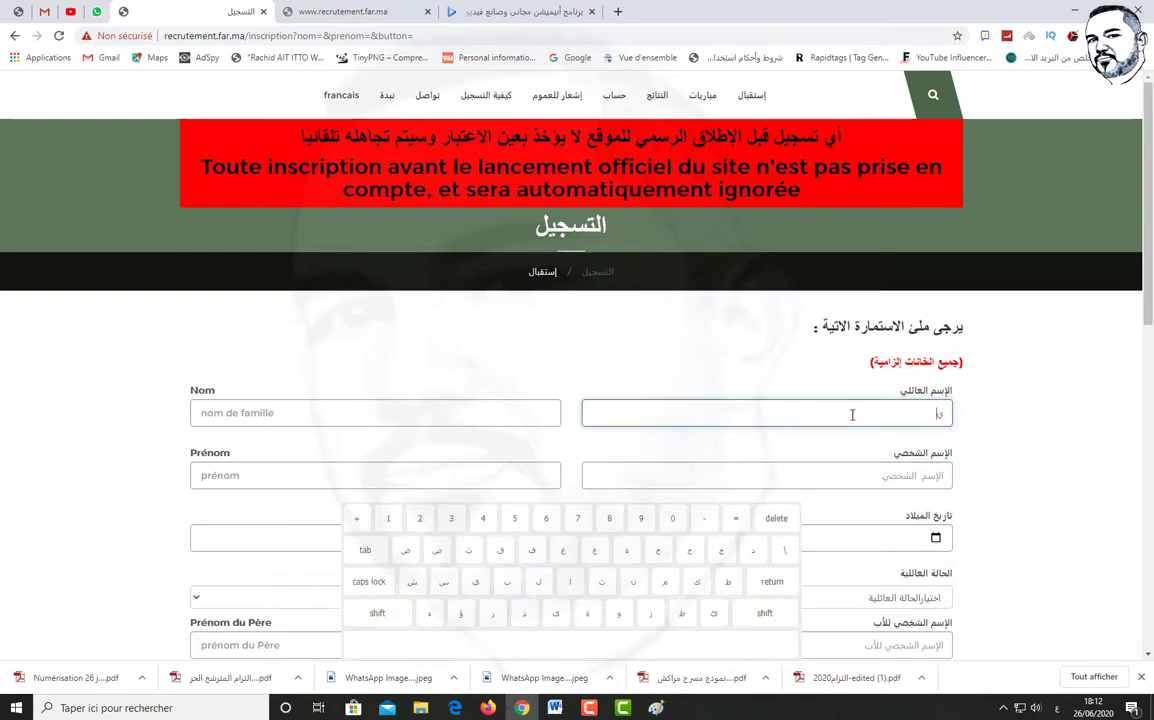
pyautogui.click(776, 518)
pyautogui.click(570, 581)
pyautogui.click(633, 581)
pyautogui.click(697, 581)
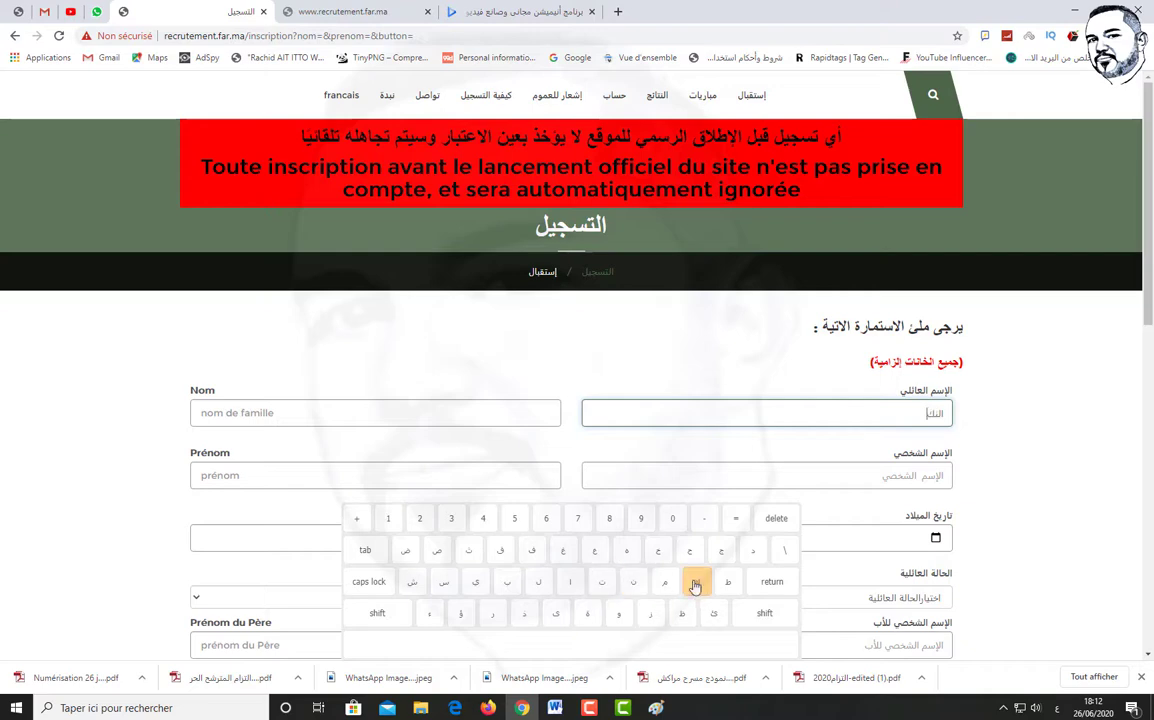
pyautogui.click(538, 581)
pyautogui.click(587, 613)
# Enter the candidate's Arabic first name with the on-screen Arabic keyboard
pyautogui.click(918, 476)
pyautogui.click(618, 613)
pyautogui.click(507, 581)
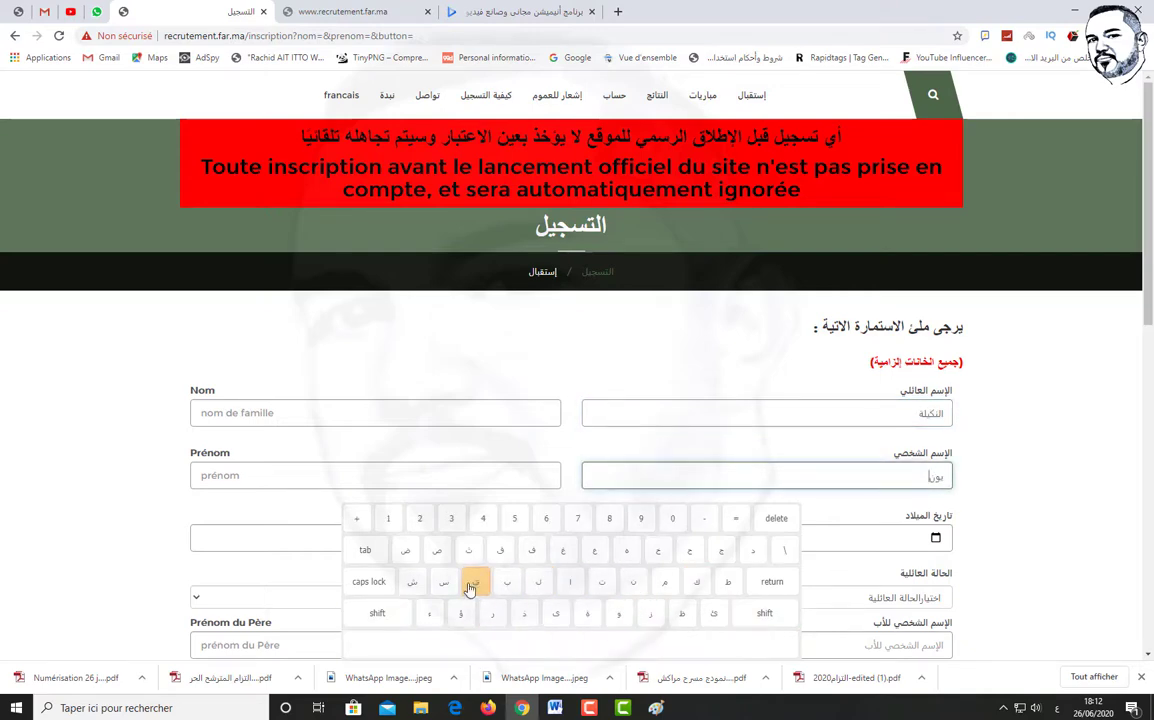
pyautogui.click(345, 412)
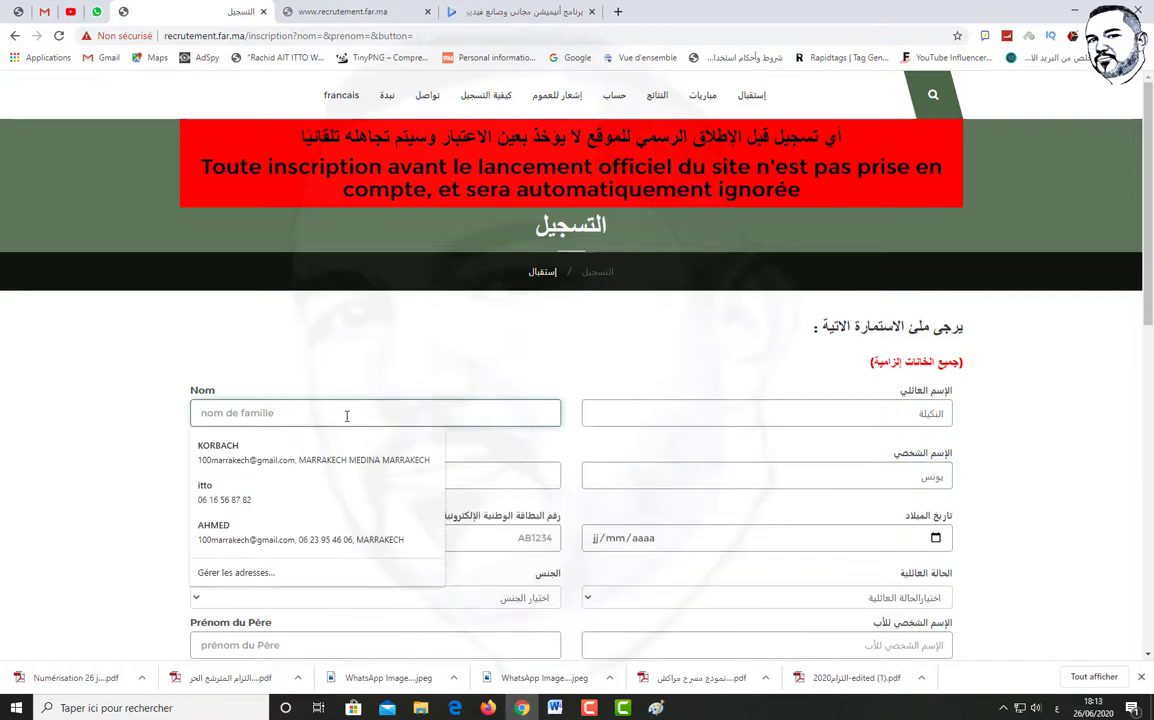
# Enter the candidate's family name in Nom and first name in Prénom
pyautogui.write('Y')
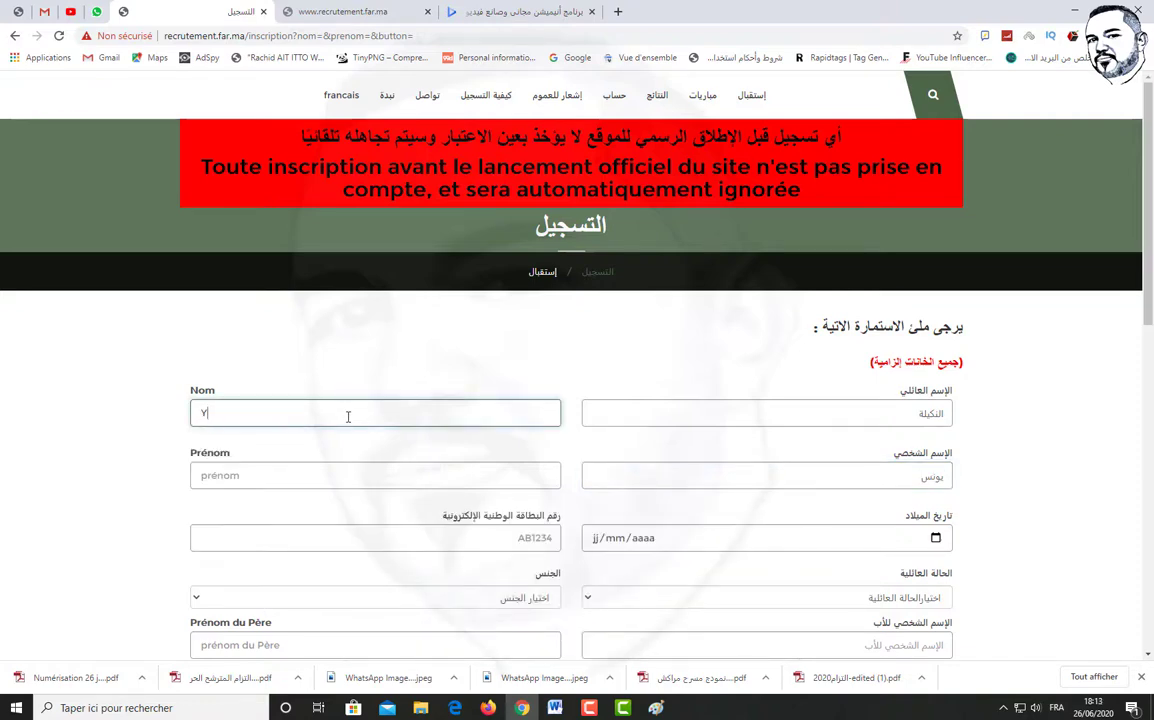
pyautogui.press('BackSpace')
pyautogui.click(348, 476)
pyautogui.click(594, 540)
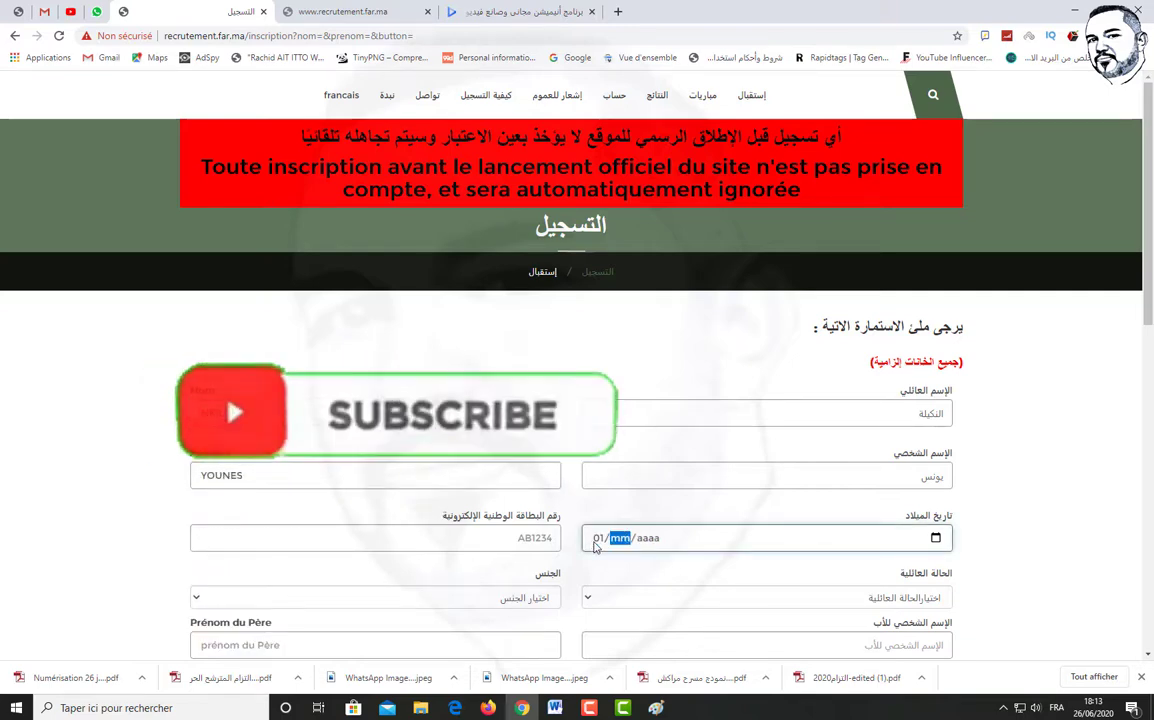
pyautogui.click(540, 538)
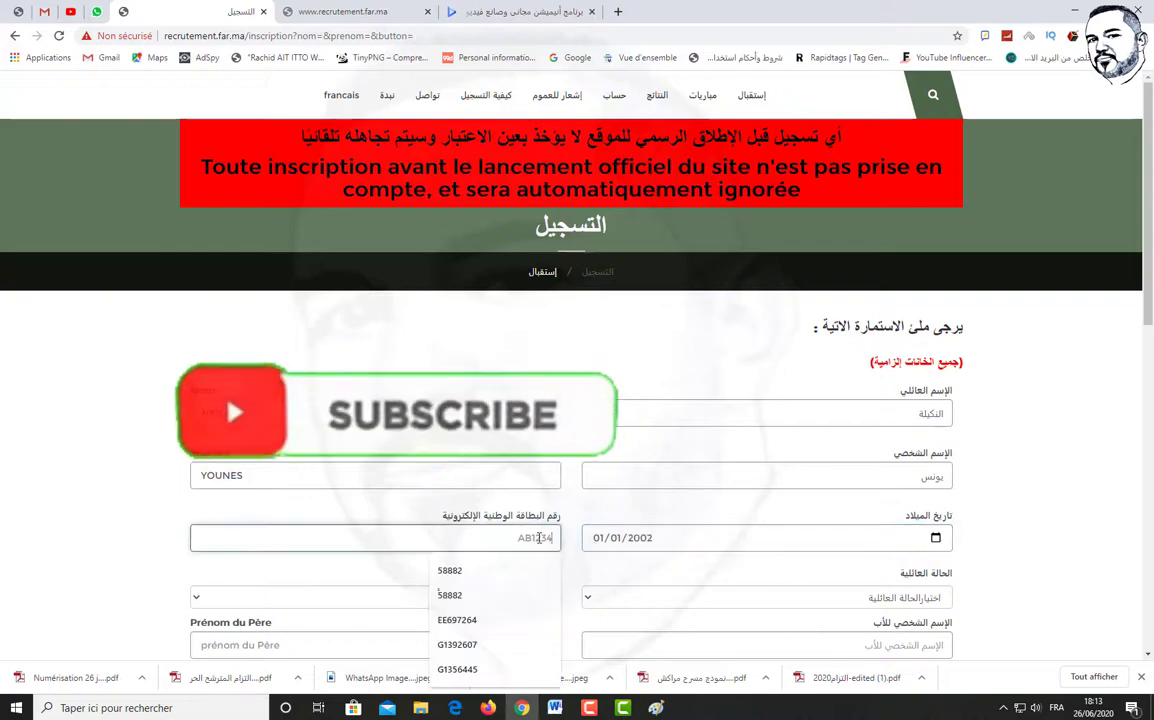
pyautogui.scroll(-2, 588, 464)
# Set marital status to single (عازب) and gender to male (ذكر)
pyautogui.click(590, 463)
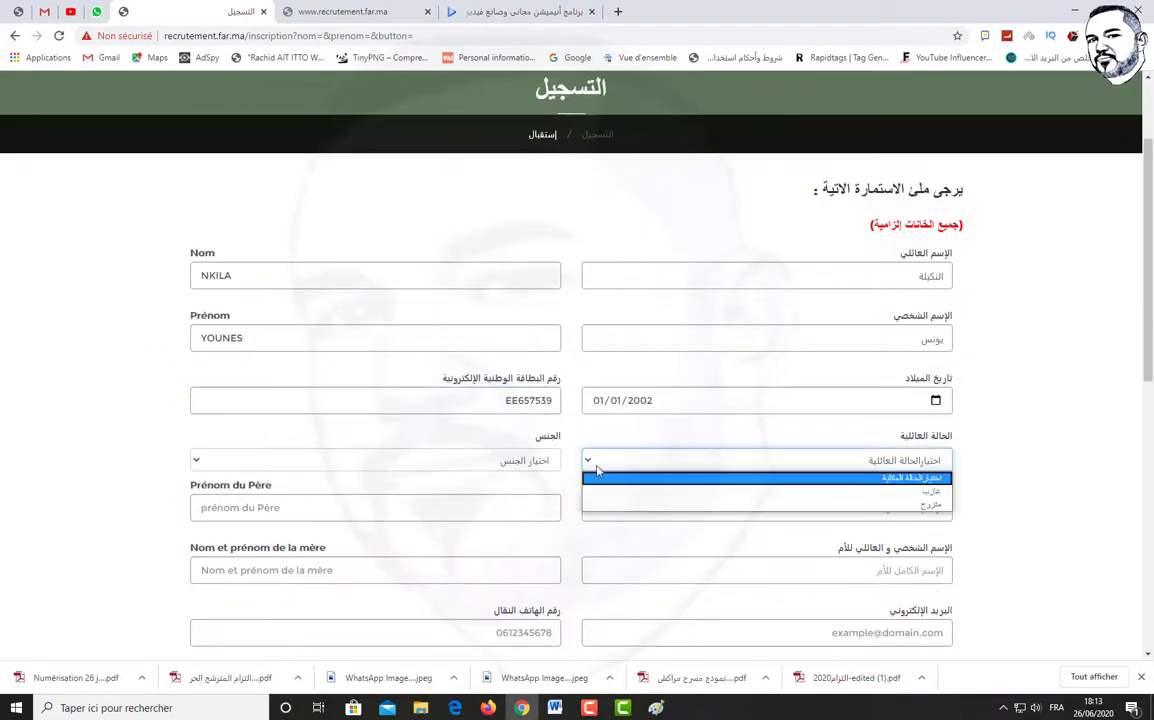
pyautogui.click(590, 491)
pyautogui.click(479, 461)
pyautogui.click(480, 491)
# Enter the father's four-word full name in Arabic with the on-screen keyboard
pyautogui.click(729, 512)
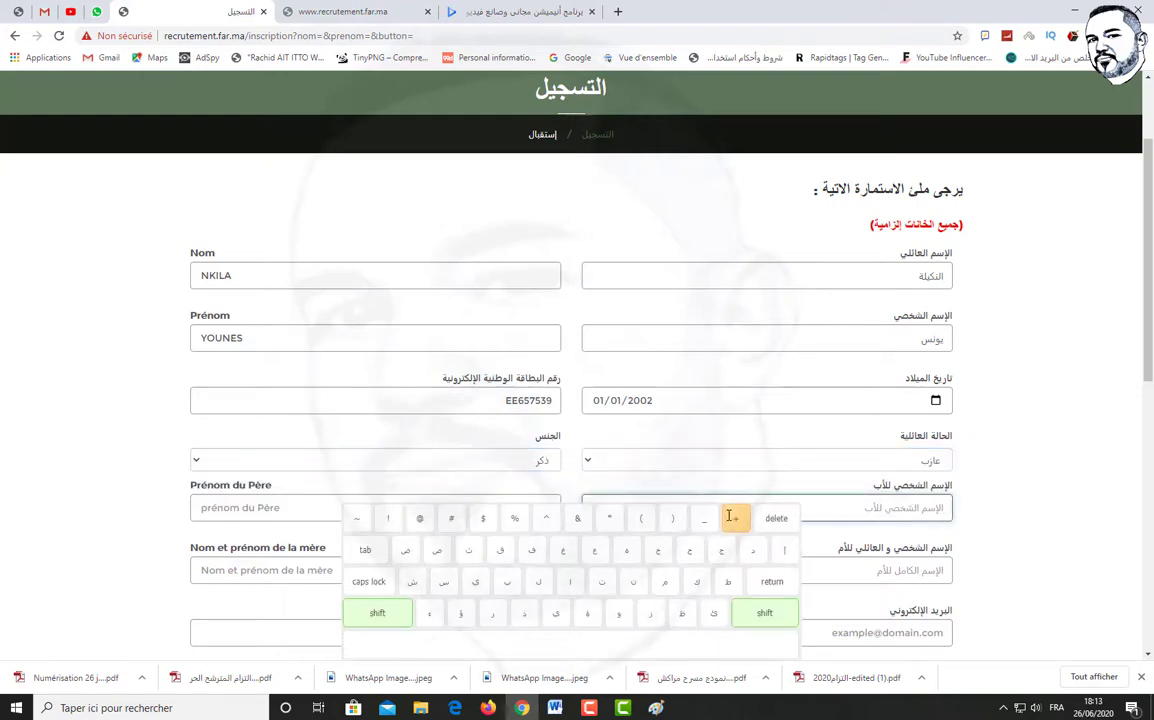
pyautogui.click(596, 552)
pyautogui.click(507, 581)
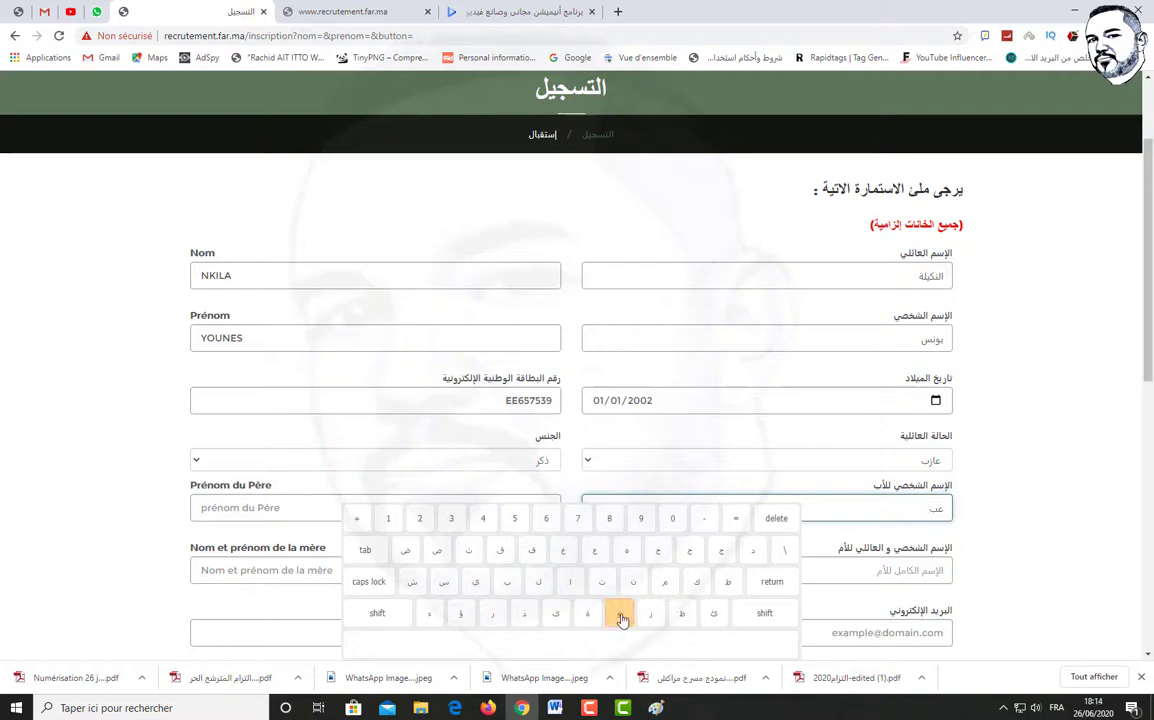
pyautogui.click(750, 551)
pyautogui.click(587, 644)
pyautogui.click(570, 581)
pyautogui.click(540, 580)
pyautogui.click(563, 550)
pyautogui.click(631, 584)
pyautogui.click(486, 585)
pyautogui.click(545, 645)
pyautogui.click(507, 581)
pyautogui.click(600, 581)
pyautogui.click(543, 647)
pyautogui.click(595, 550)
pyautogui.click(538, 581)
pyautogui.click(570, 581)
pyautogui.click(538, 581)
pyautogui.click(886, 570)
# Enter the mother's three-word full name in Arabic with the on-screen keyboard
pyautogui.click(886, 570)
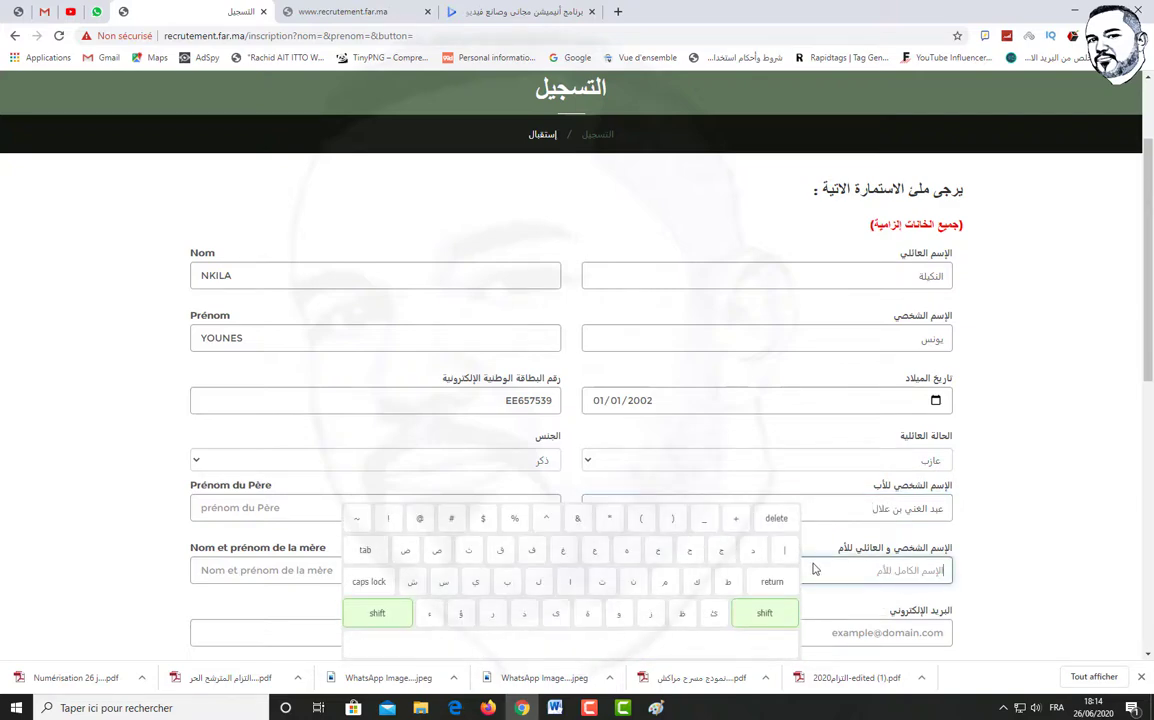
pyautogui.click(566, 578)
pyautogui.click(633, 581)
pyautogui.click(532, 550)
pyautogui.click(475, 581)
pyautogui.click(443, 581)
pyautogui.click(587, 612)
pyautogui.click(576, 651)
pyautogui.click(507, 581)
pyautogui.click(633, 581)
pyautogui.click(601, 581)
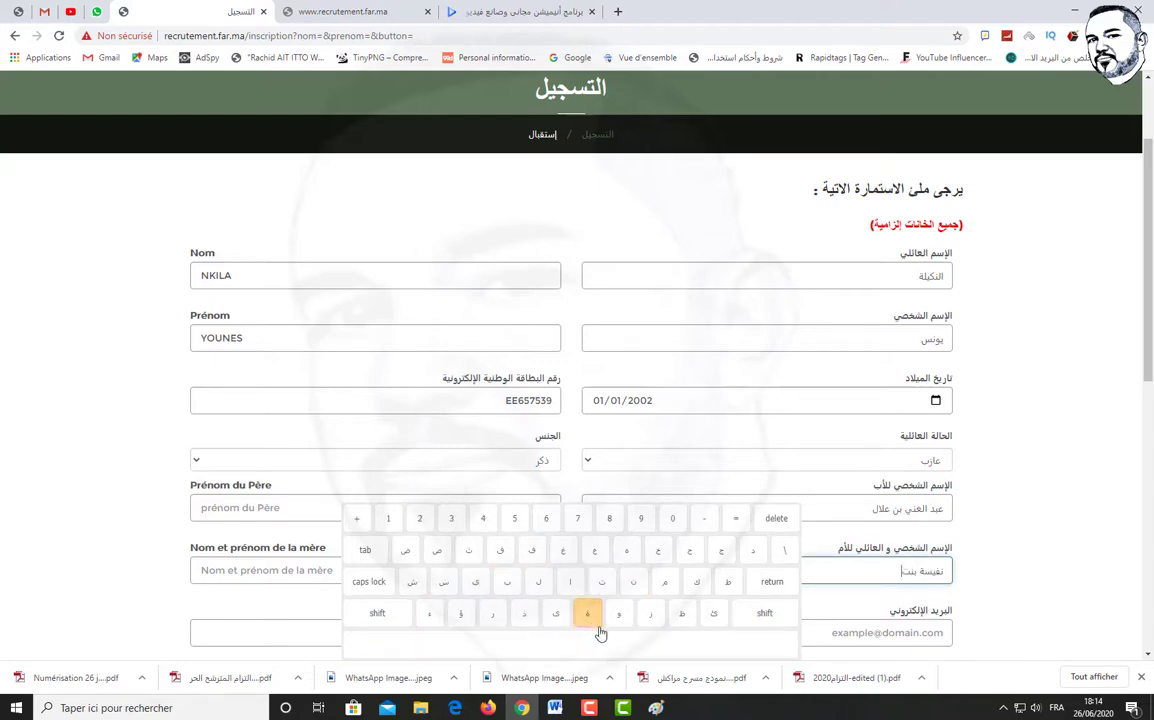
pyautogui.click(582, 646)
pyautogui.click(570, 581)
pyautogui.click(538, 581)
pyautogui.click(626, 550)
pyautogui.click(570, 581)
pyautogui.click(662, 584)
pyautogui.click(475, 581)
pyautogui.scroll(-3, 392, 587)
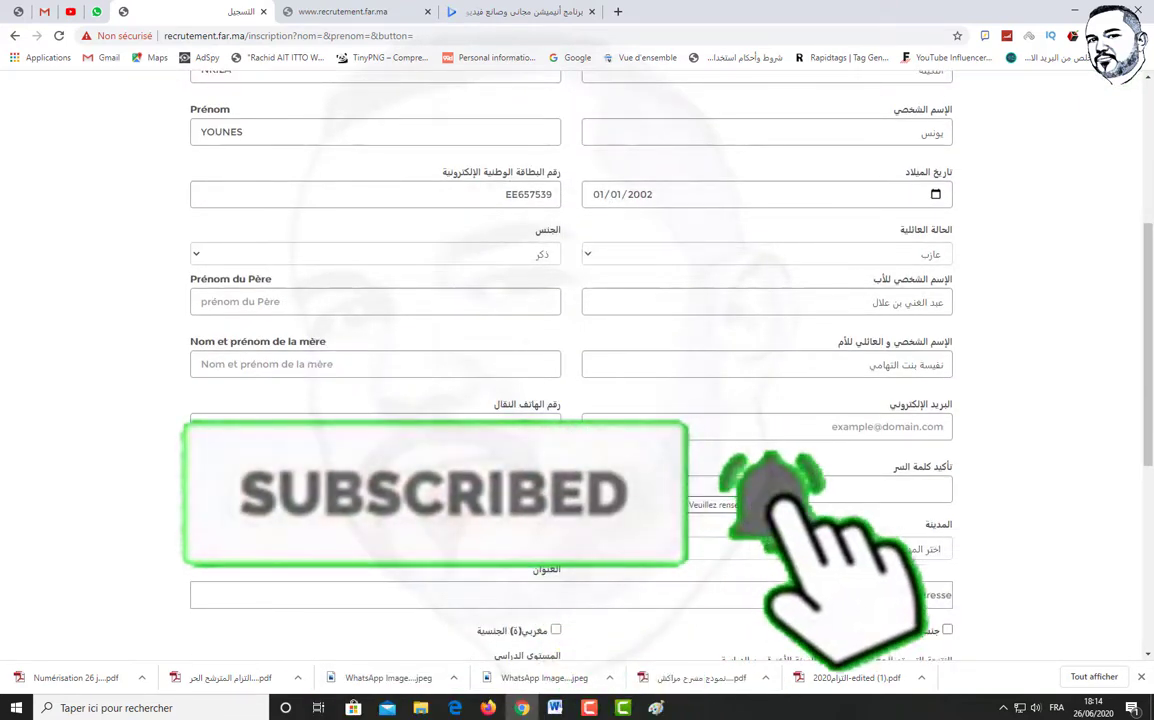
# Enter the candidate's e-mail address, fill both password fields, and enter the mobile number
pyautogui.click(799, 437)
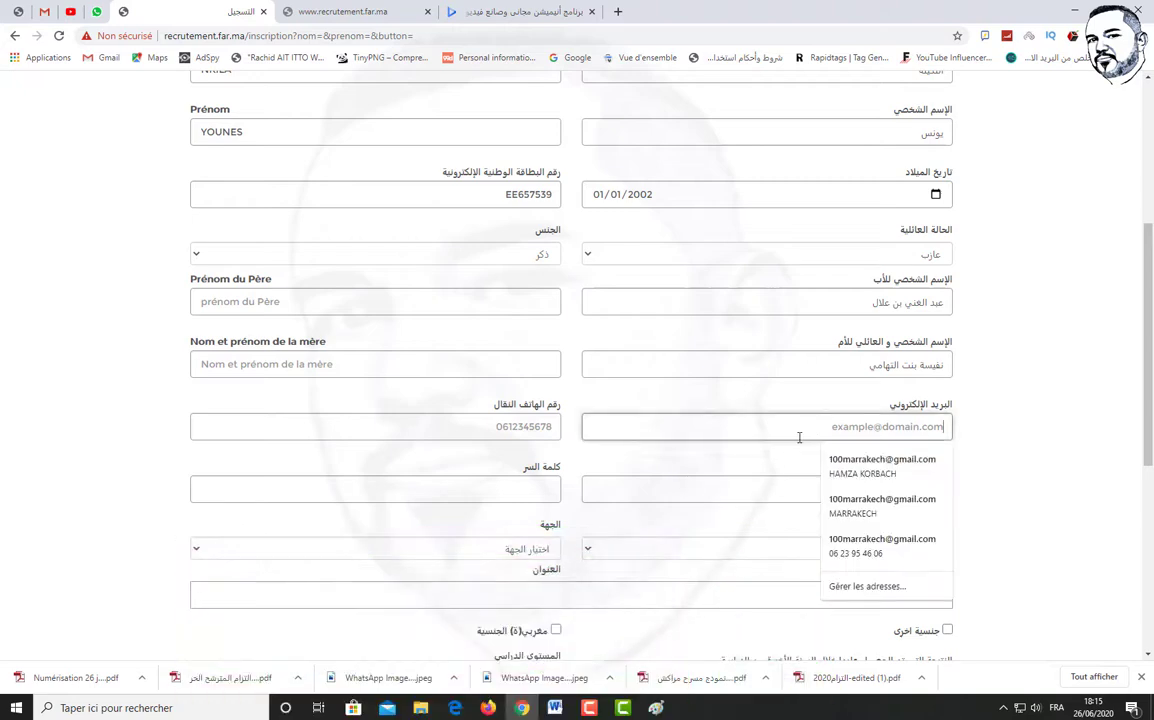
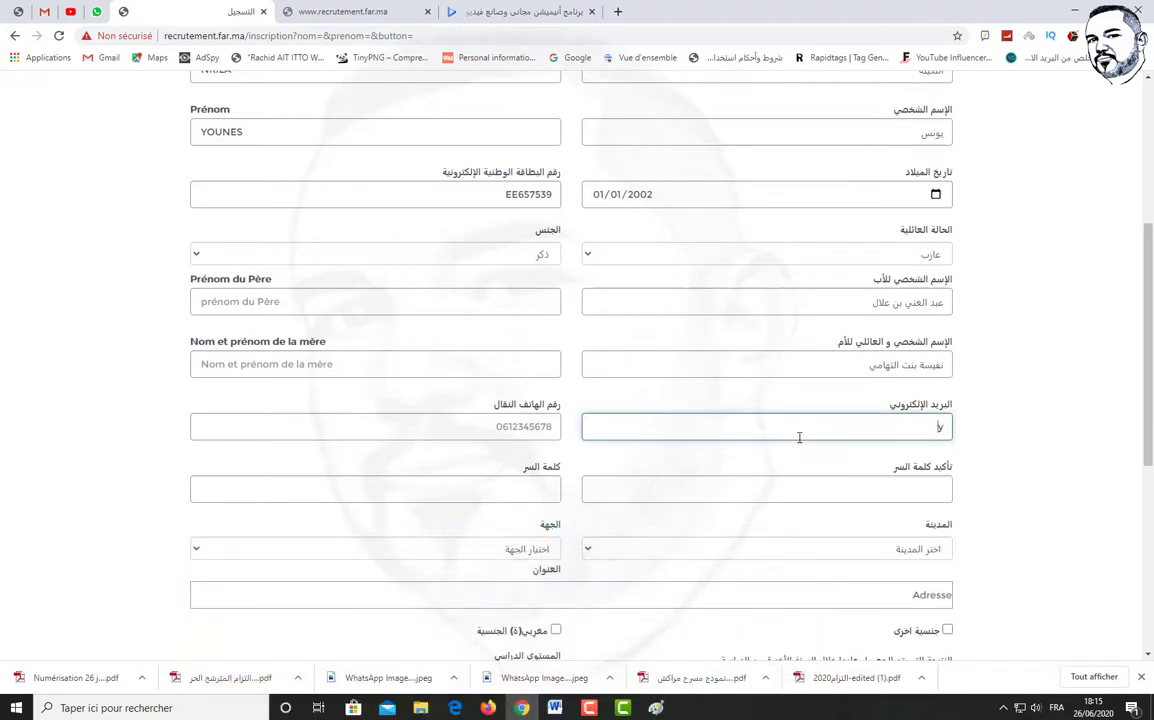
pyautogui.click(728, 487)
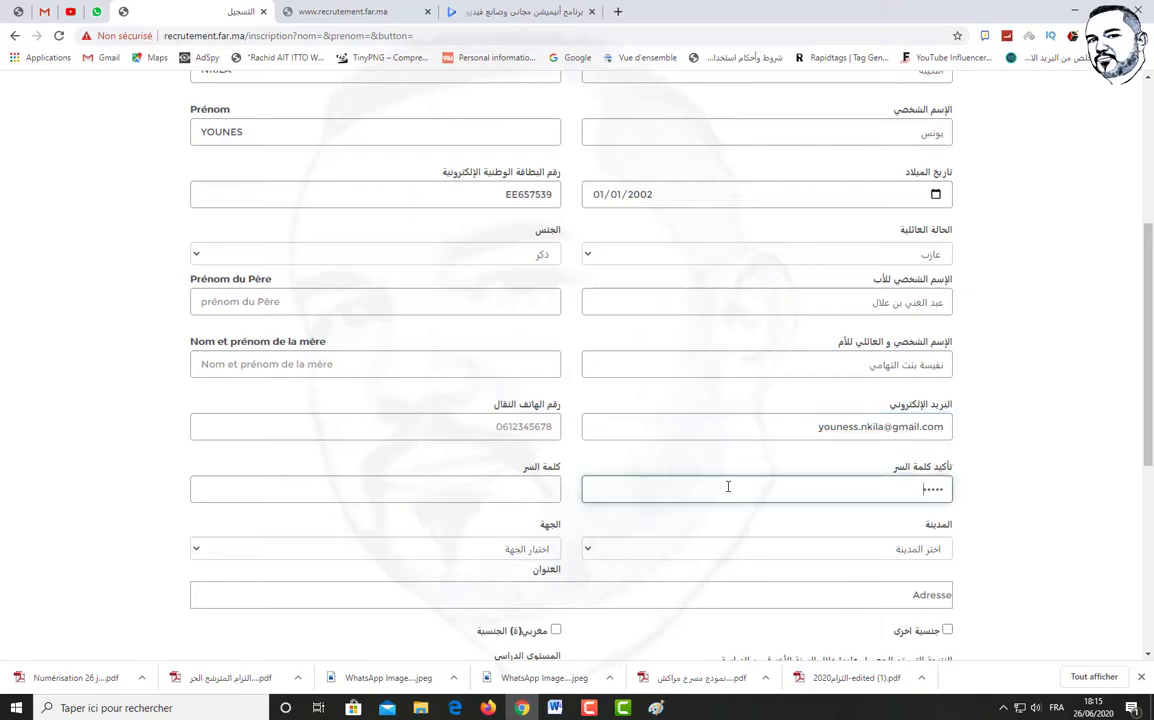
pyautogui.click(507, 487)
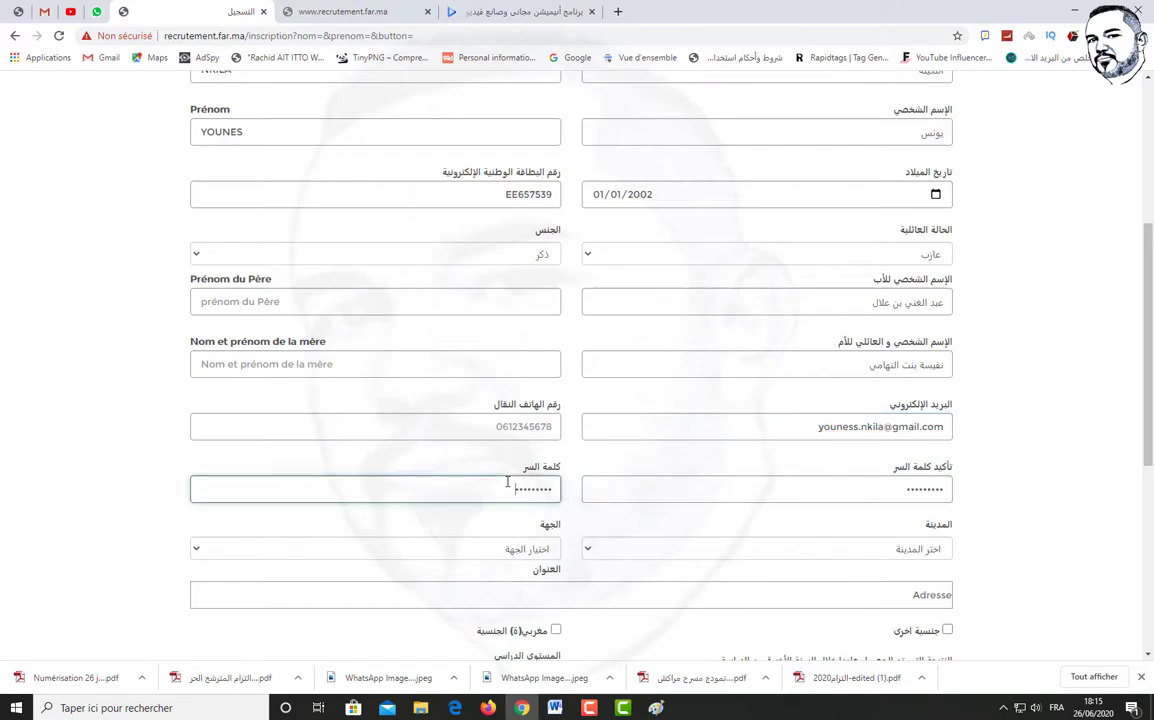
pyautogui.click(538, 426)
pyautogui.scroll(-2, 700, 430)
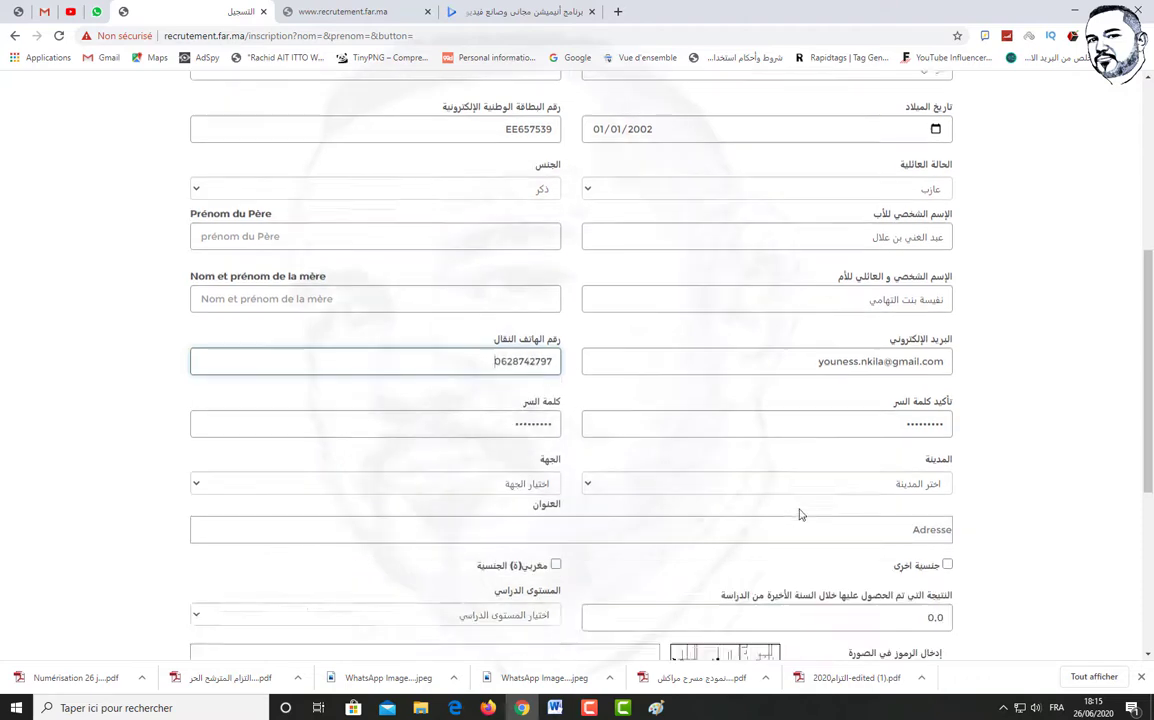
# Set the region to Marrakech-Safi (مراكش آسفي) and the city to Marrakech (مراكش)
pyautogui.click(645, 413)
pyautogui.click(470, 412)
pyautogui.click(480, 471)
pyautogui.click(615, 411)
pyautogui.scroll(-5, 693, 595)
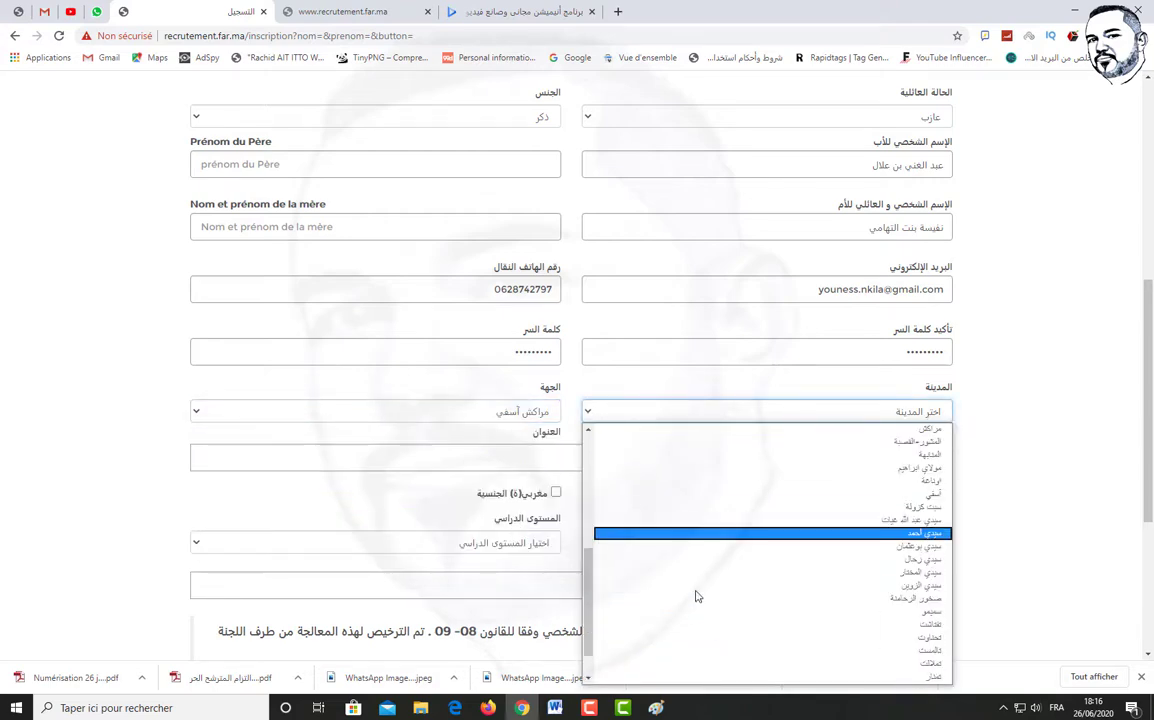
pyautogui.scroll(5, 584, 610)
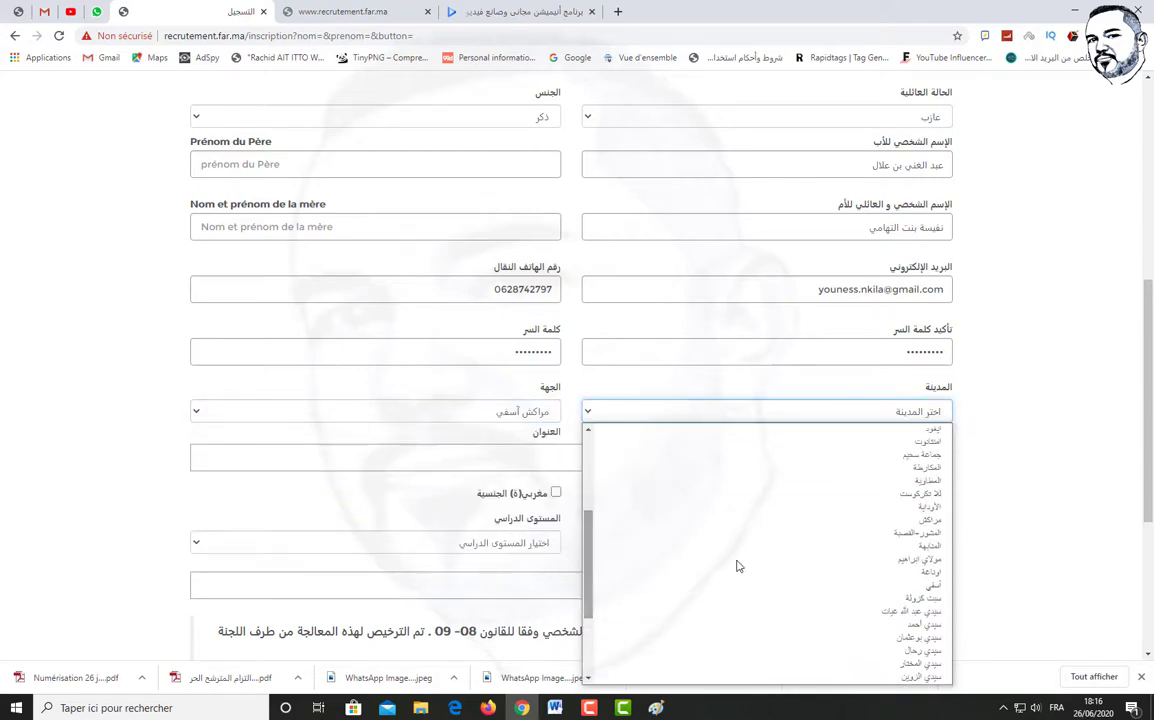
pyautogui.click(655, 510)
# Enter the candidate's home address and tick the Moroccan nationality box
pyautogui.click(659, 456)
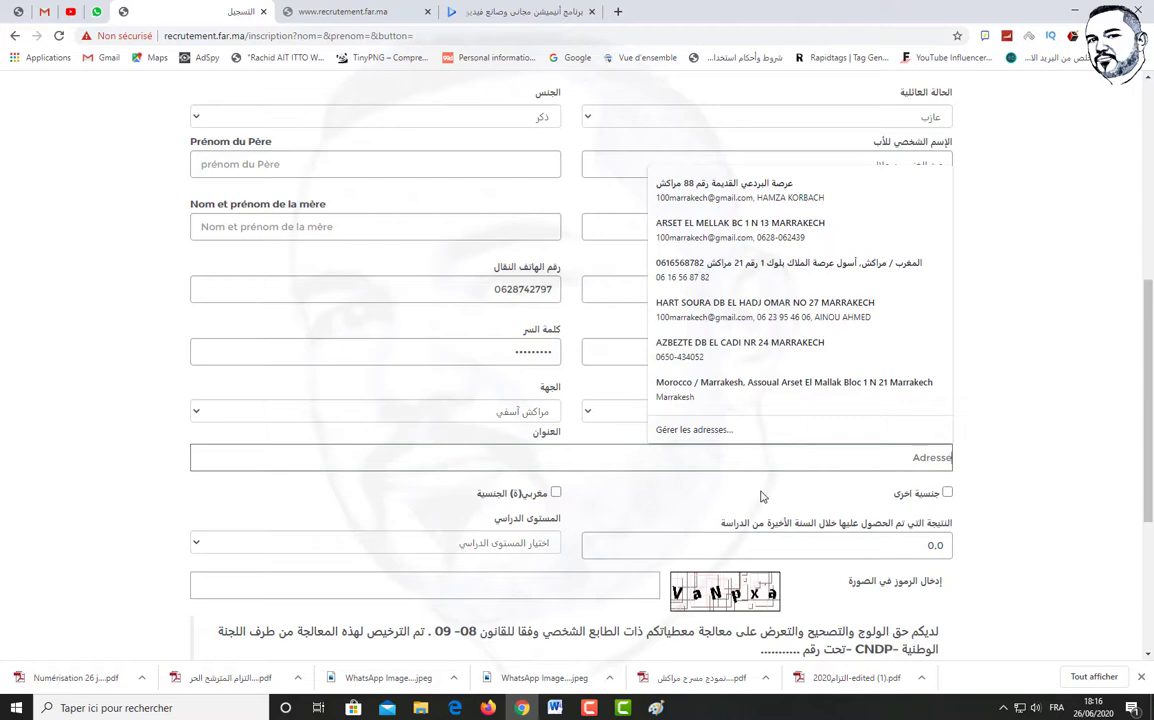
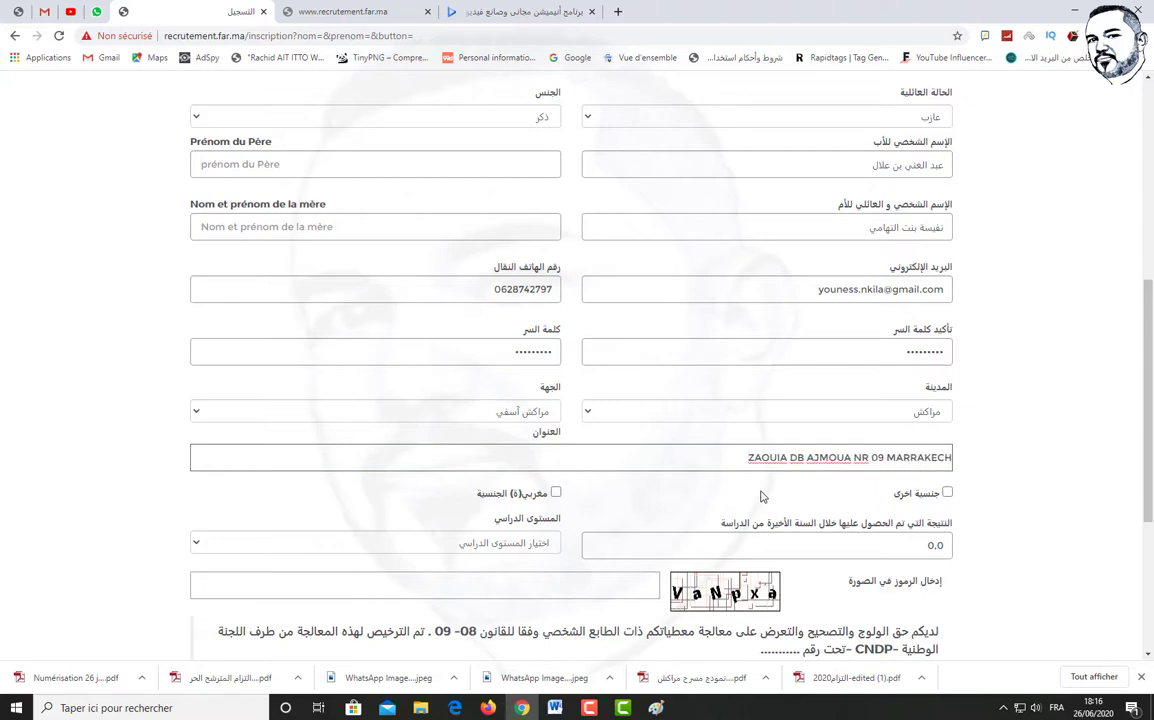
pyautogui.click(556, 492)
pyautogui.scroll(-2, 917, 405)
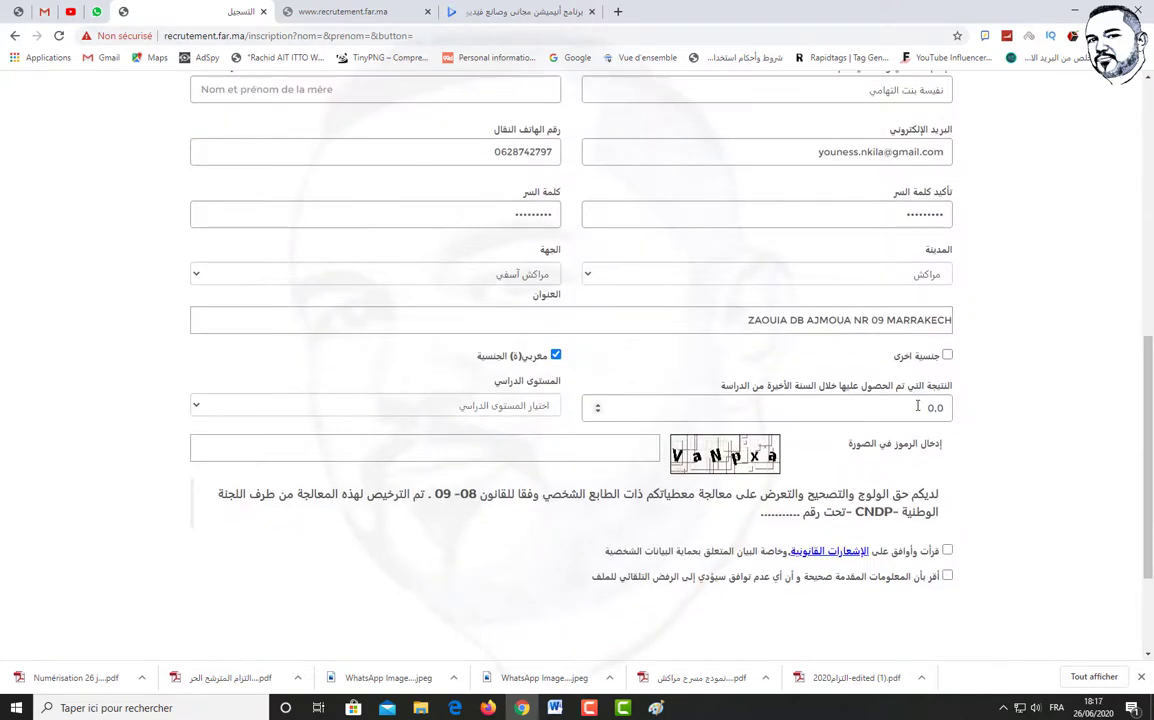
# Replace the score with 10.12 and choose Baccalaureate (البكالوريا) as the study level
pyautogui.moveTo(913, 406); pyautogui.dragTo(952, 408)
pyautogui.write('10.12')
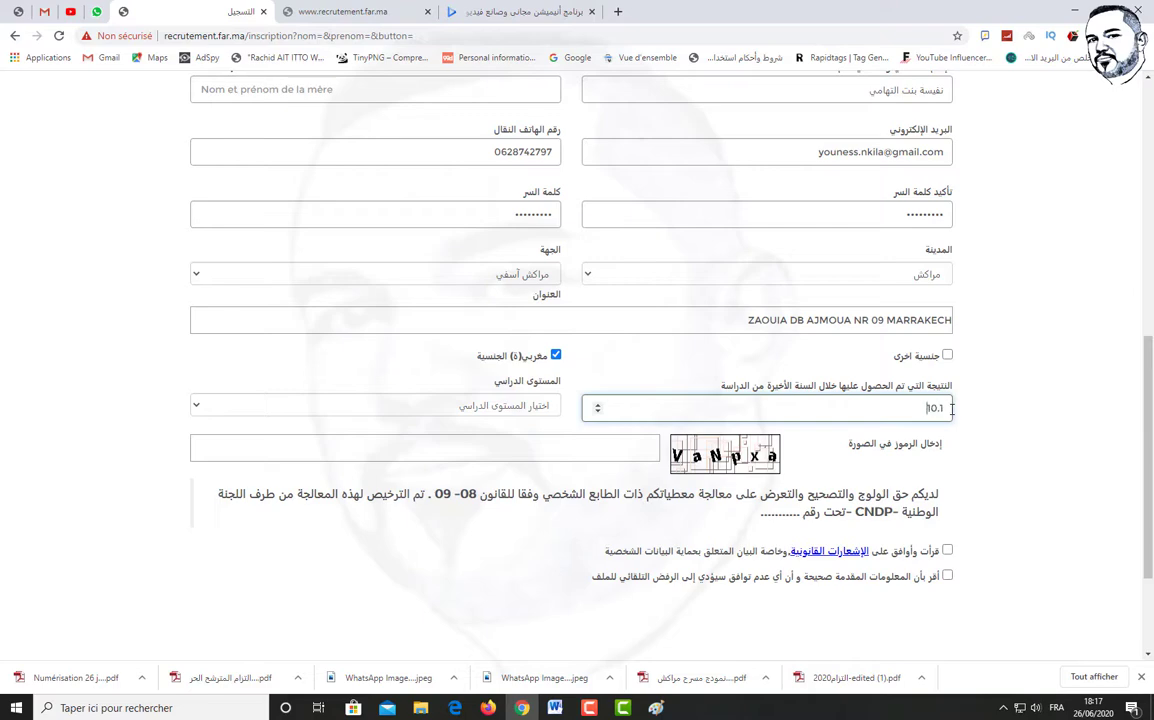
pyautogui.click(424, 406)
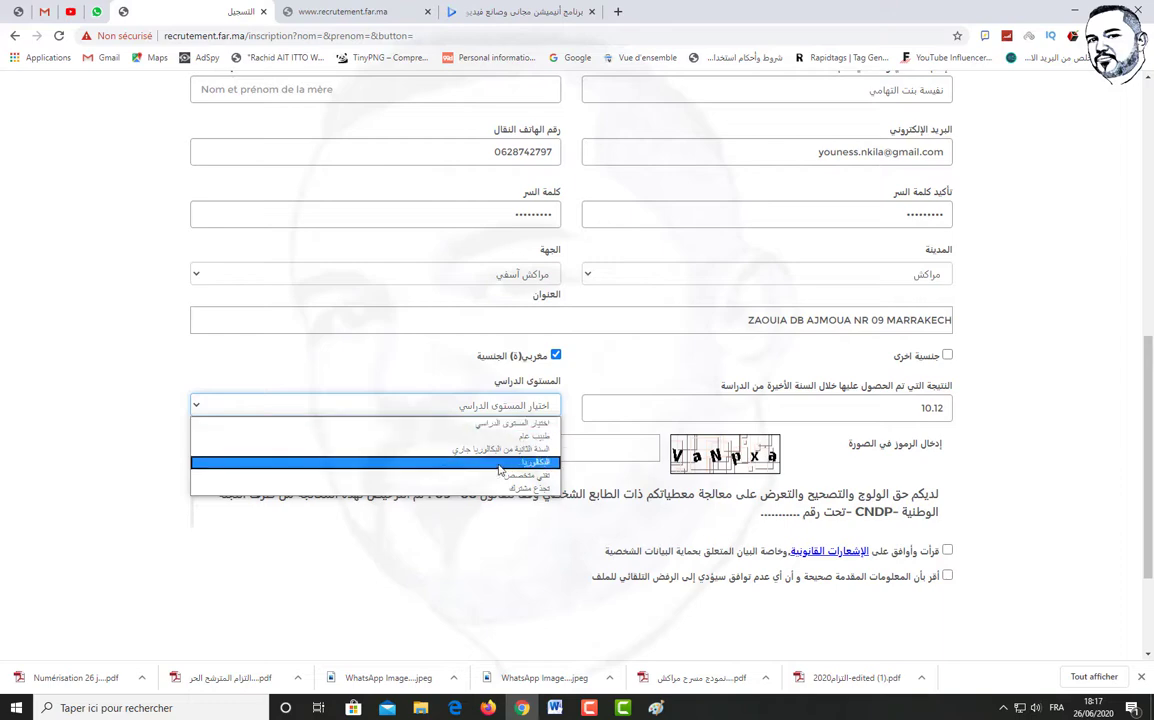
pyautogui.click(506, 466)
# Set bac year 2019, English as second foreign language, and bac grade 10.12
pyautogui.click(767, 449)
pyautogui.click(773, 270)
pyautogui.click(416, 450)
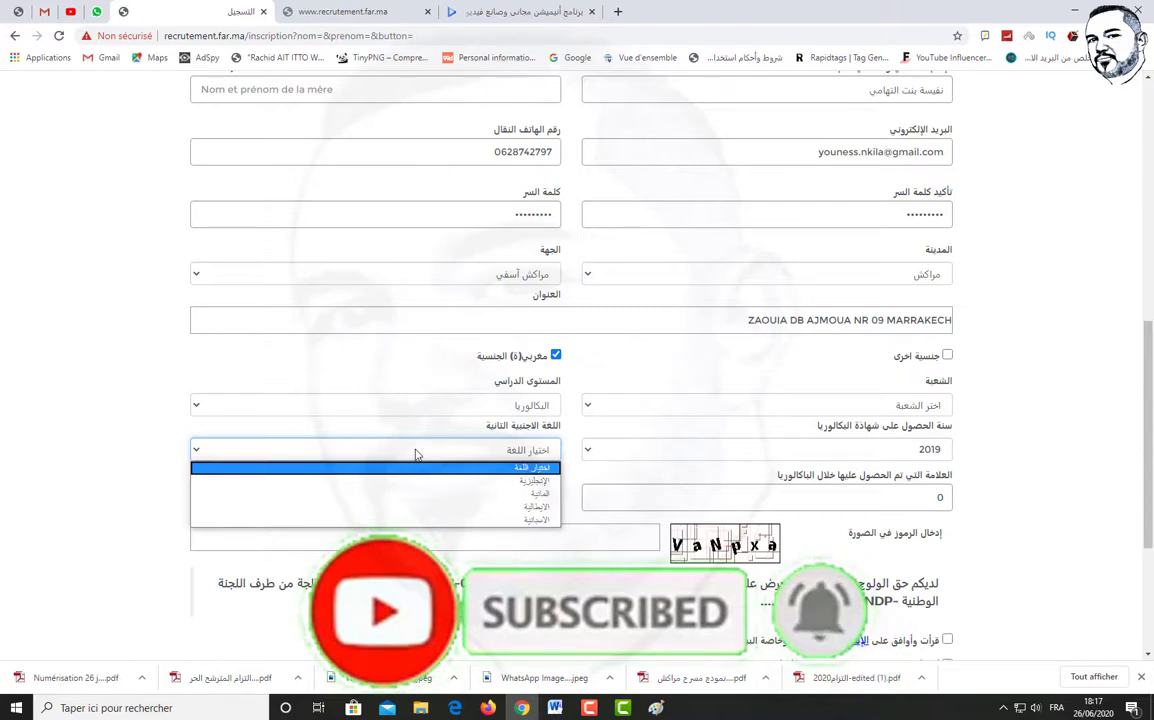
pyautogui.click(476, 481)
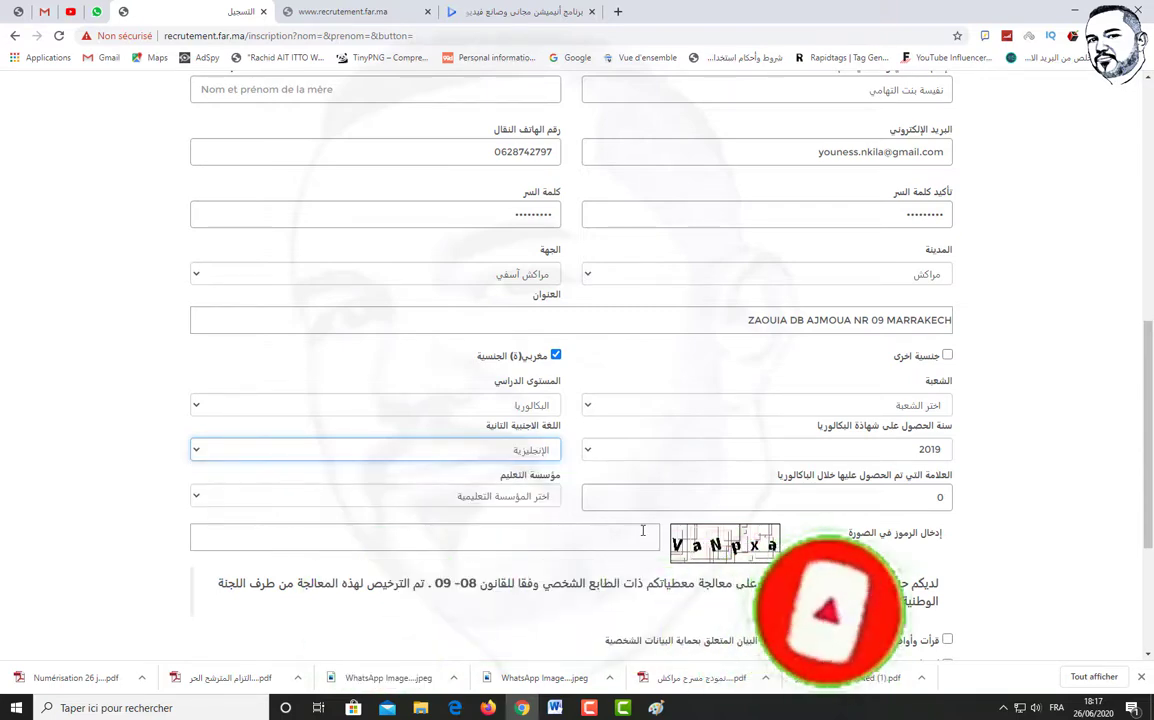
pyautogui.moveTo(881, 501); pyautogui.dragTo(955, 500)
pyautogui.write('10.12')
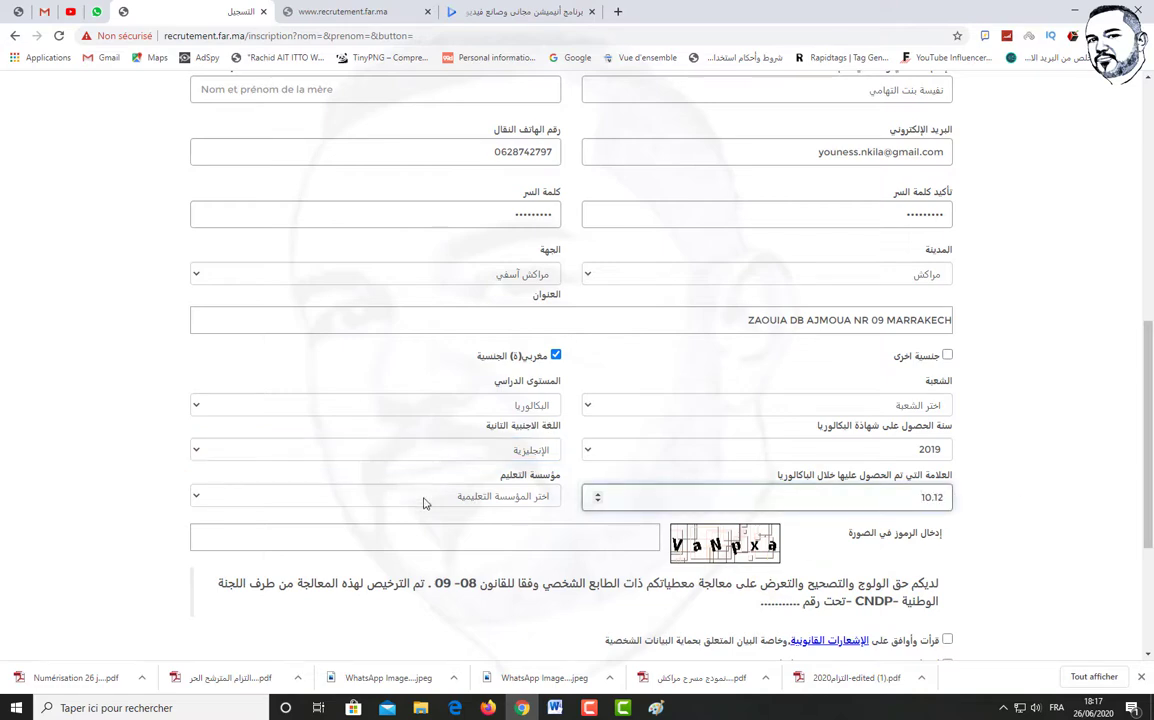
pyautogui.click(423, 497)
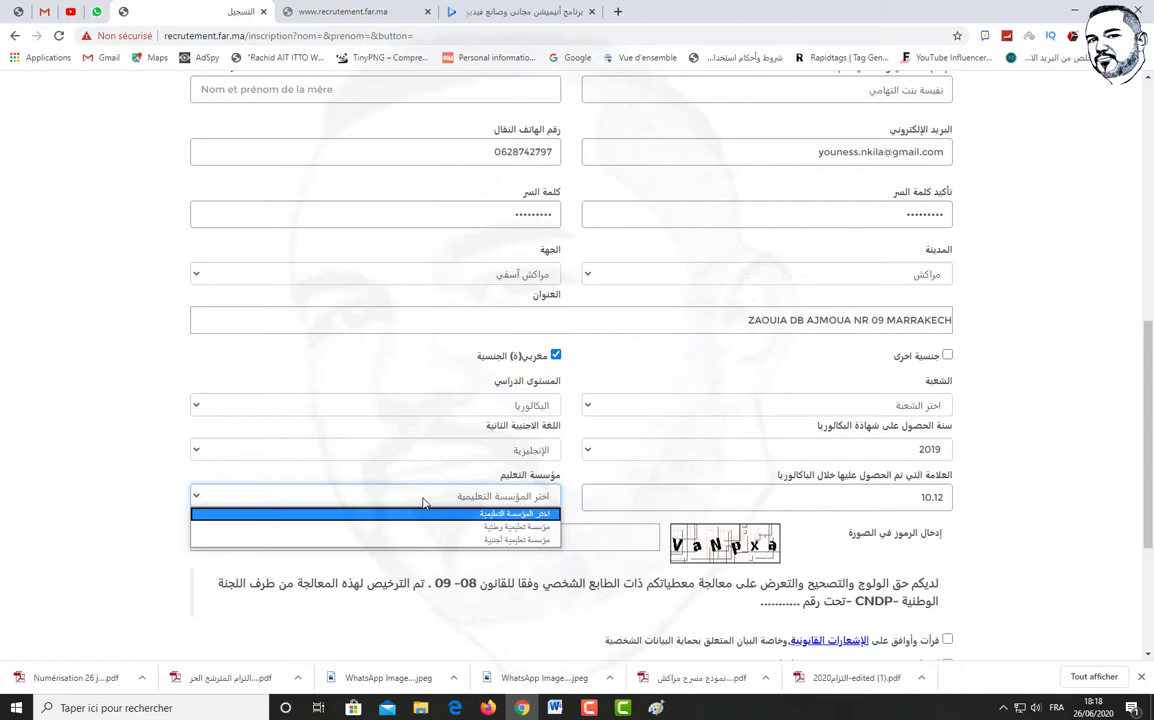
# Choose a national institution (مؤسسة تعليمية وطنية) and enter the candidate's Massar code
pyautogui.click(473, 516)
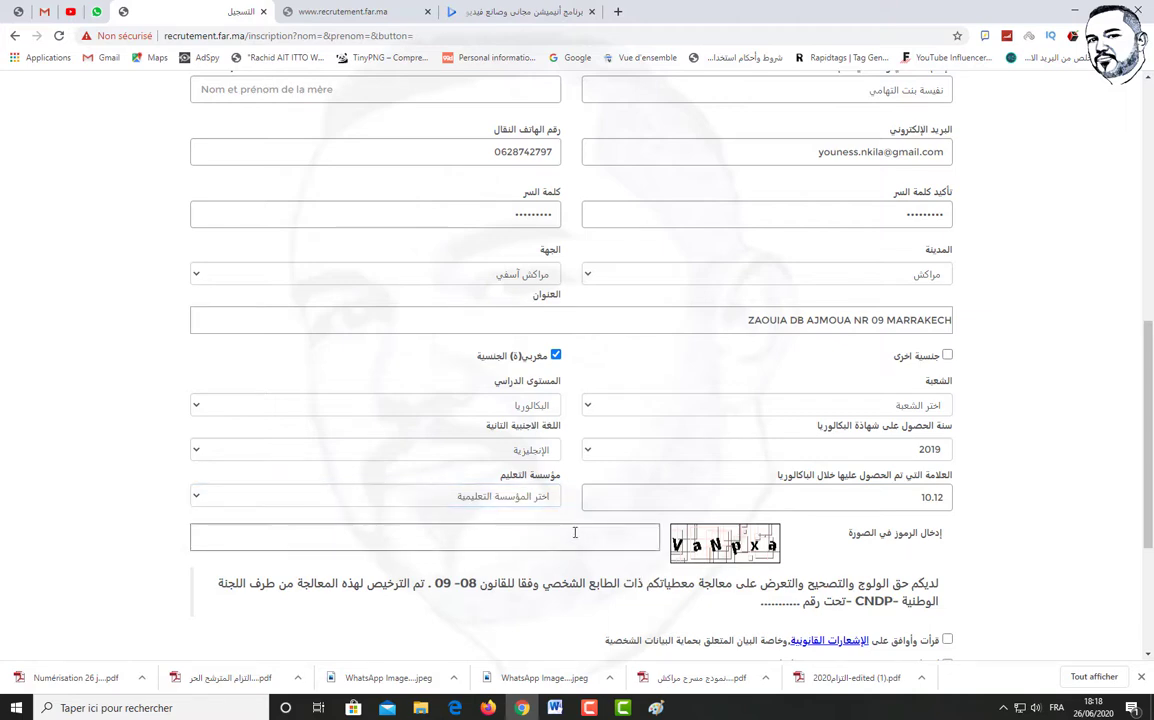
pyautogui.click(527, 500)
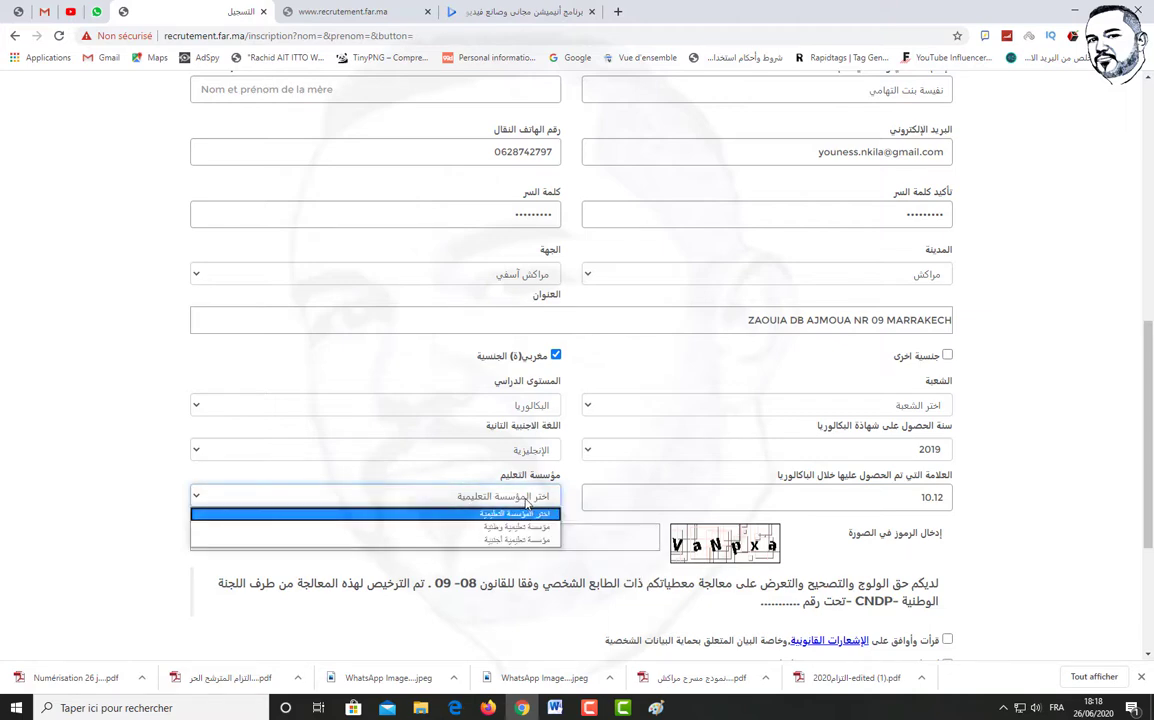
pyautogui.click(517, 526)
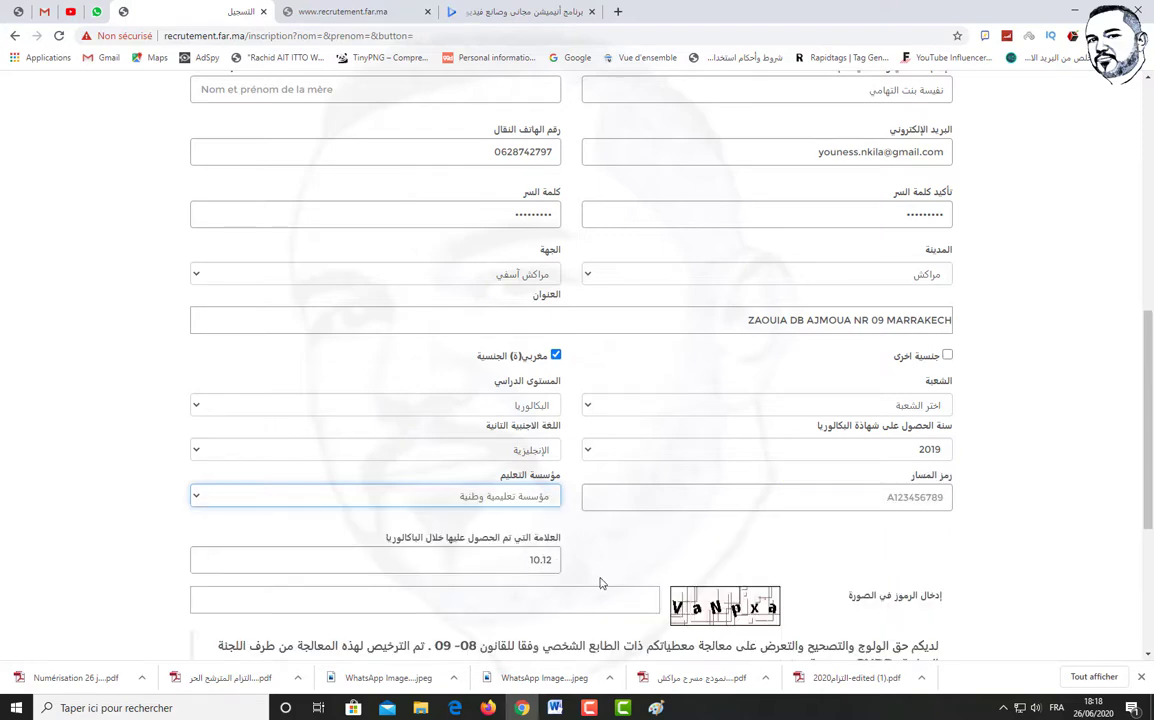
pyautogui.click(753, 498)
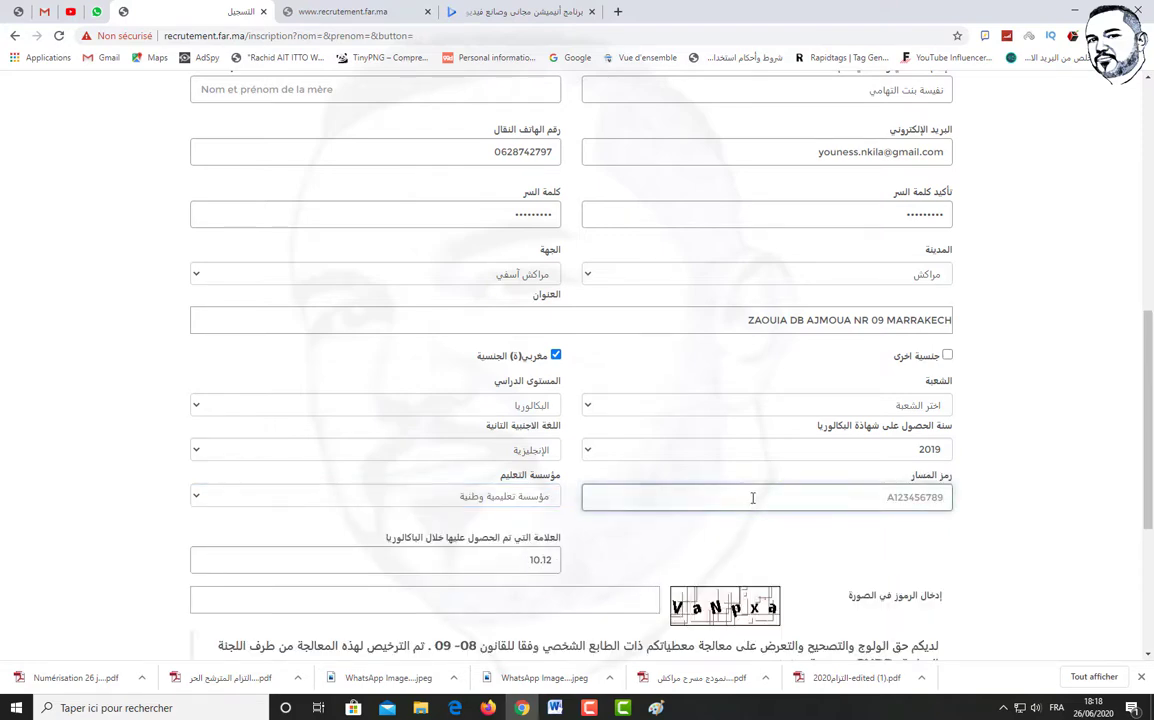
# Enter the image verification code and tick the legal-notices consent box
pyautogui.scroll(-2, 592, 572)
pyautogui.click(491, 461)
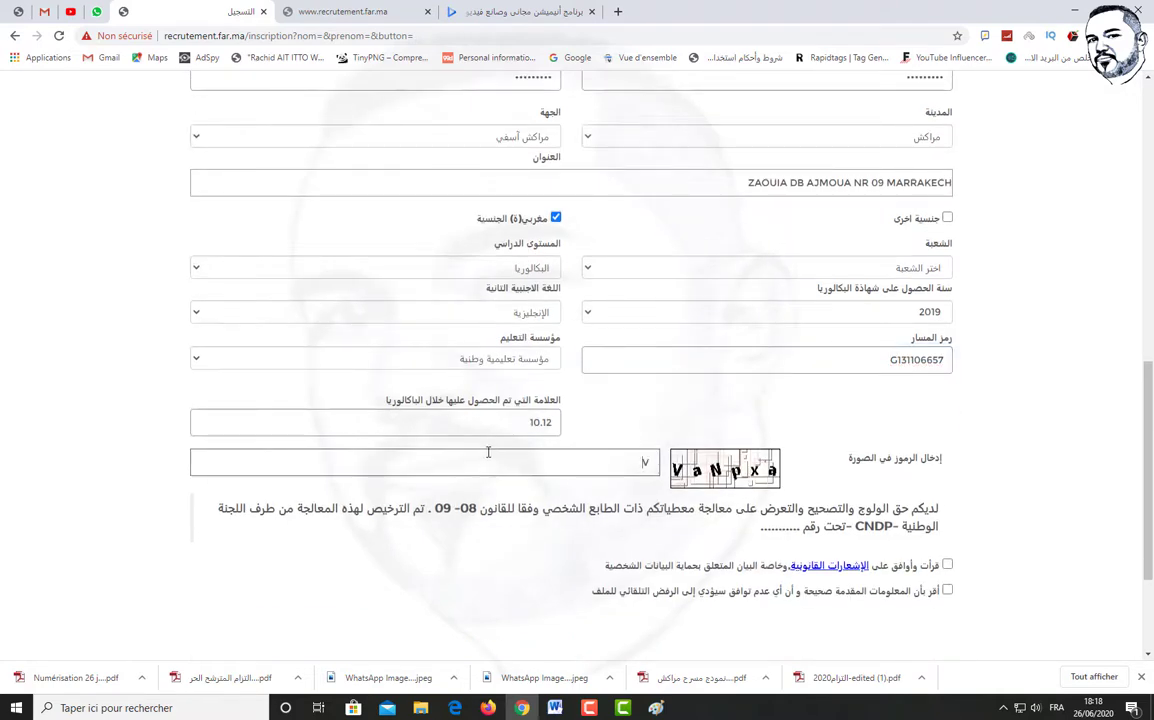
pyautogui.write('VaNpxa')
pyautogui.scroll(-2, 616, 485)
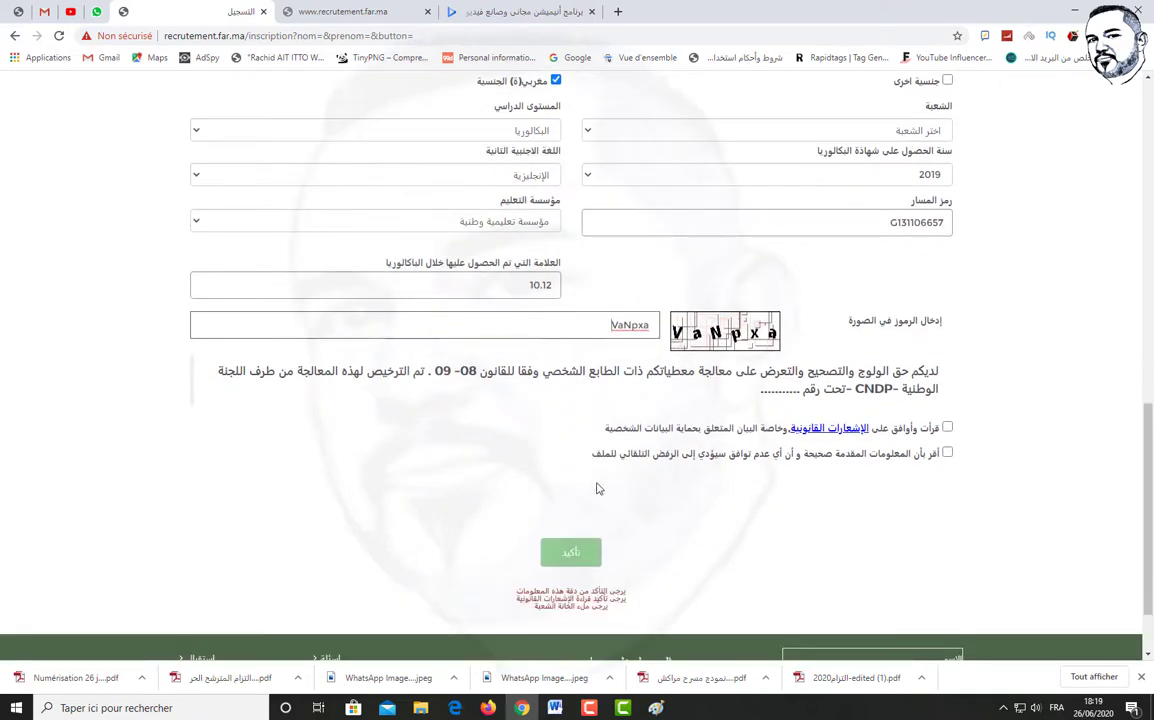
pyautogui.click(929, 430)
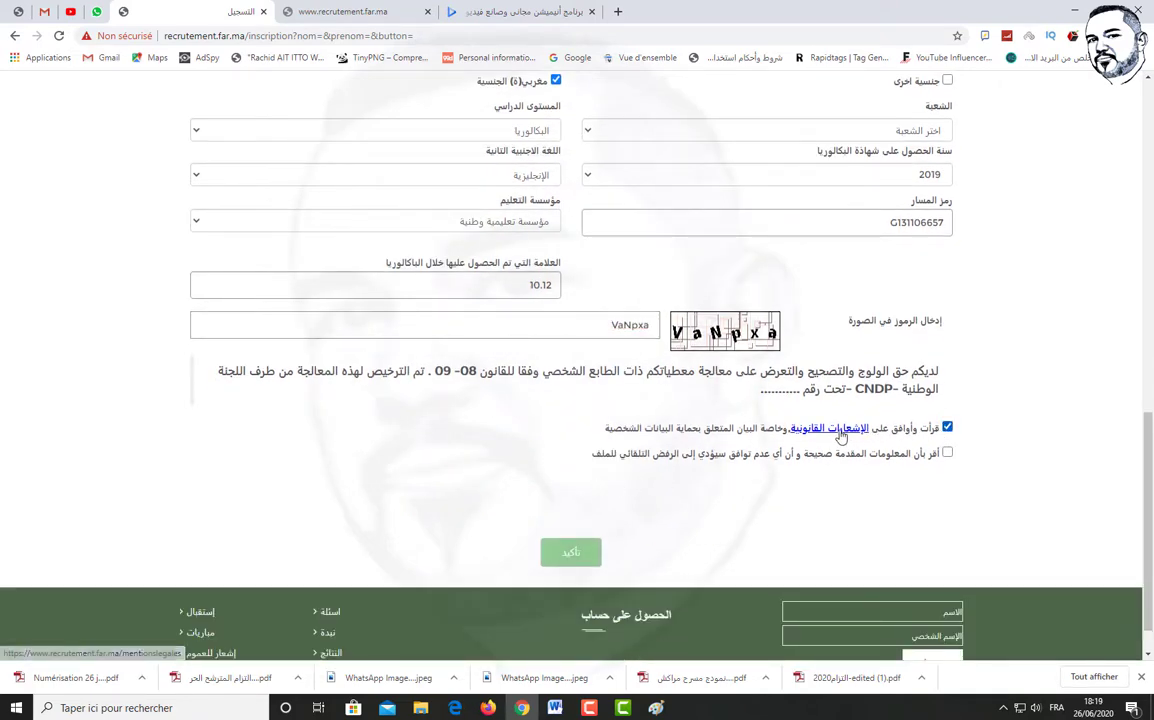
# Tick the accuracy declaration and enter the father's name in Prénom du Père in capitals
pyautogui.click(929, 456)
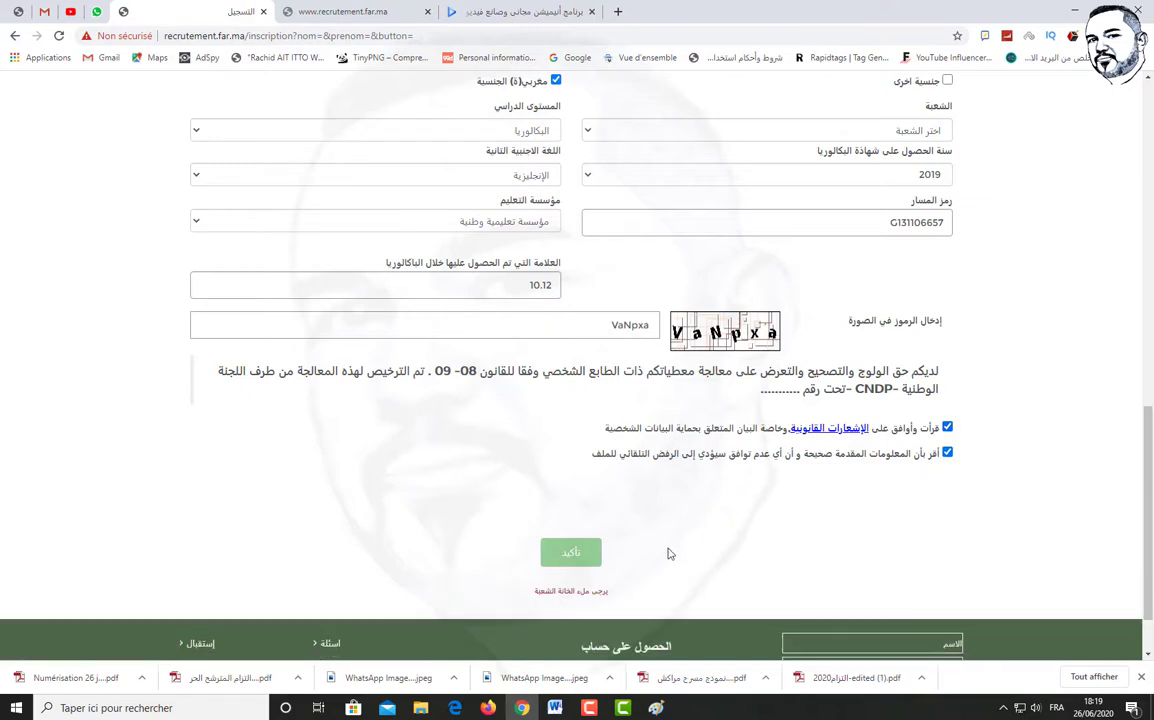
pyautogui.scroll(7, 668, 550)
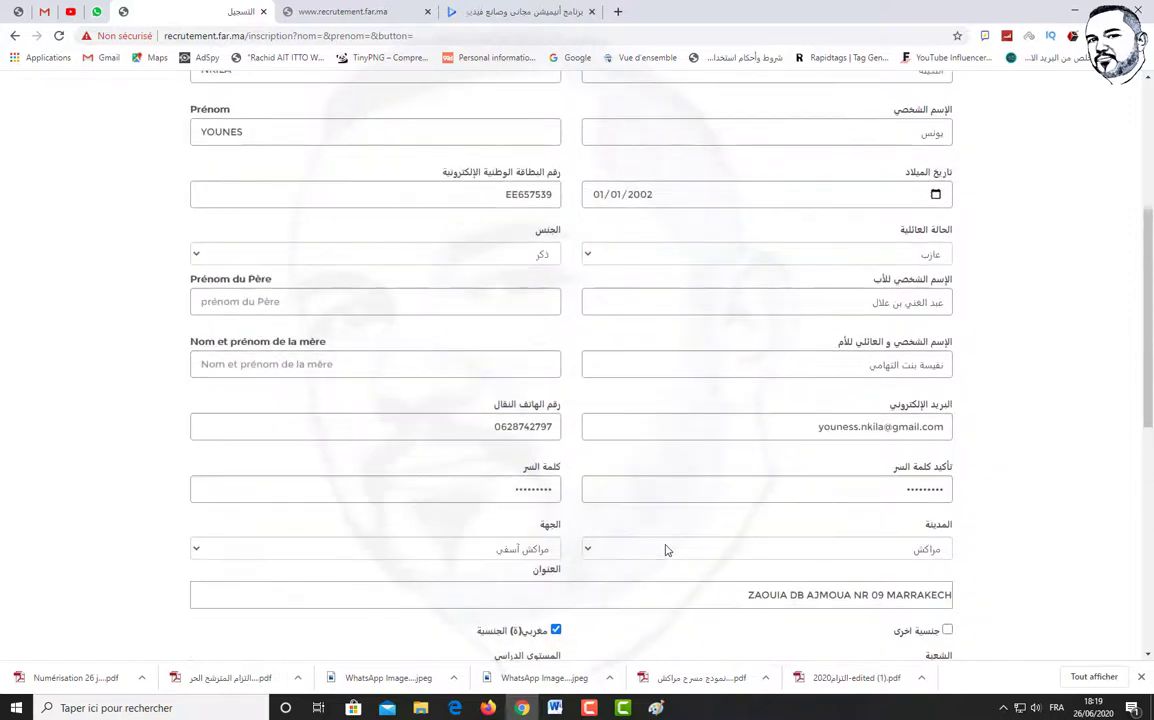
pyautogui.click(267, 362)
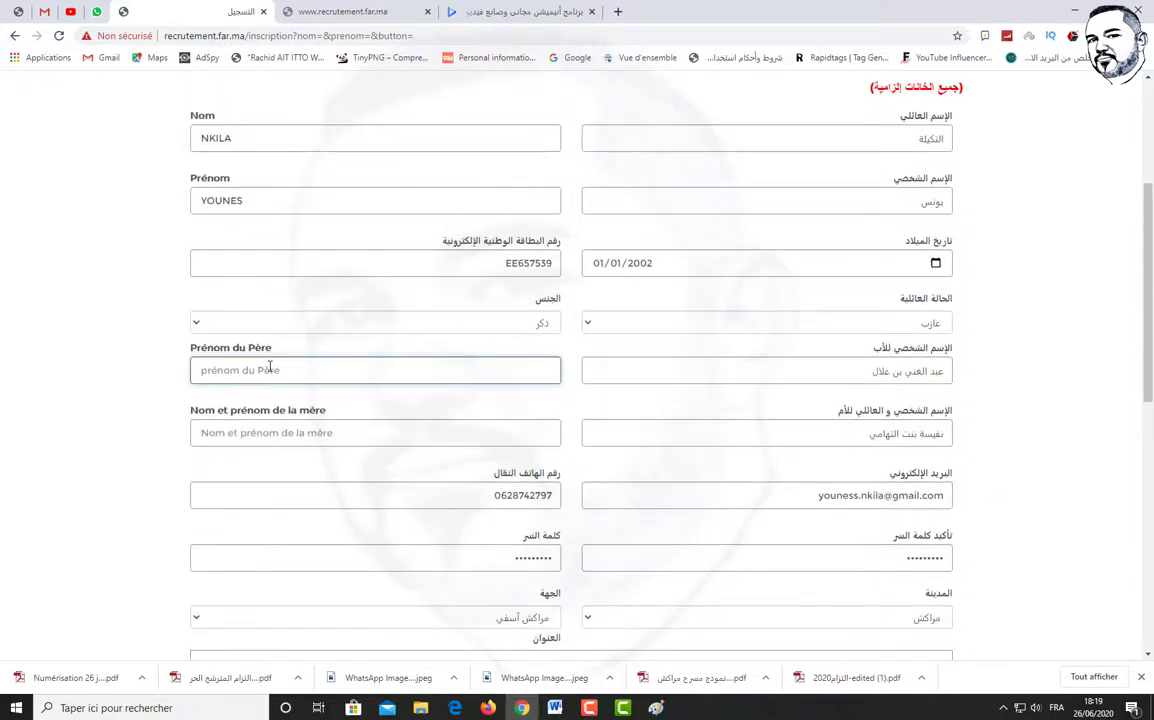
pyautogui.write('abd')
pyautogui.press('BackSpace')
pyautogui.press('BackSpace')
pyautogui.press('BackSpace')
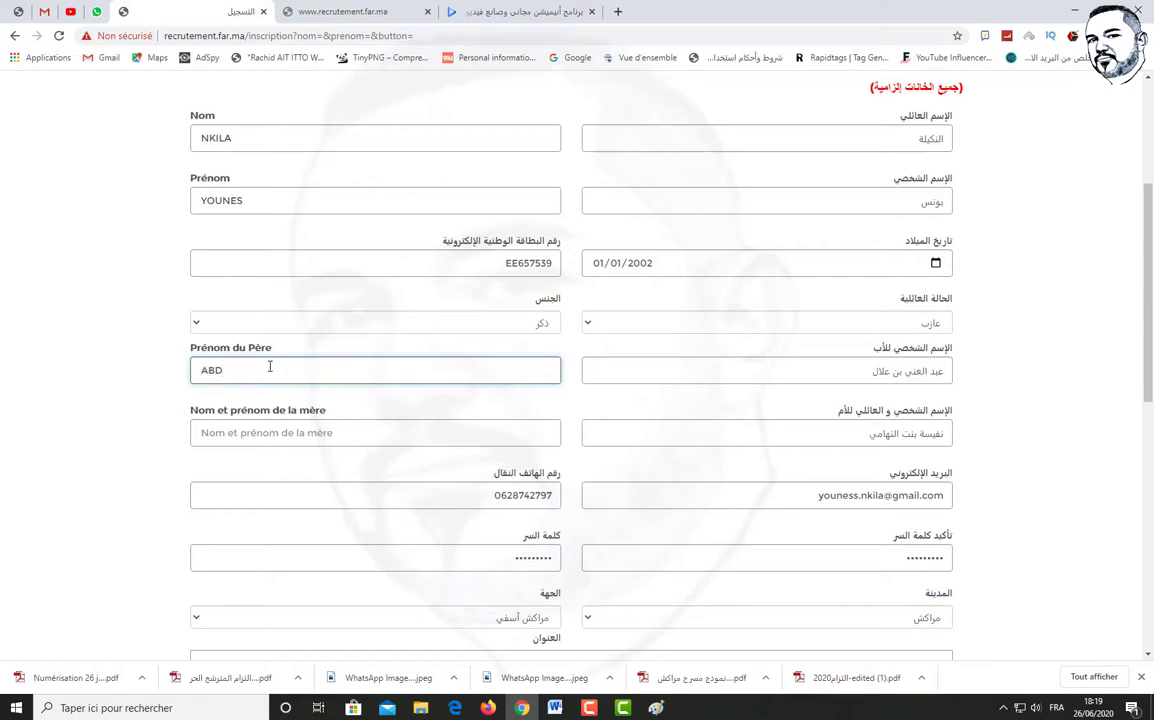
# Enter the mother's full name in Nom et prénom de la mère
pyautogui.click(290, 433)
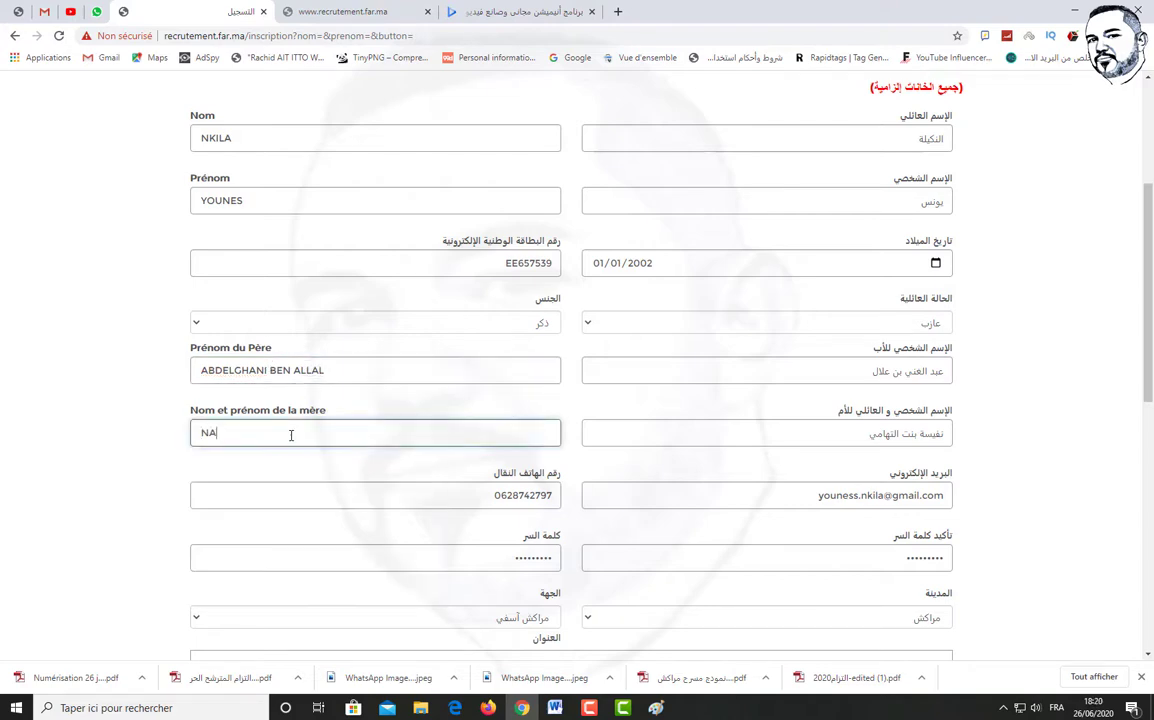
pyautogui.scroll(-15, 567, 597)
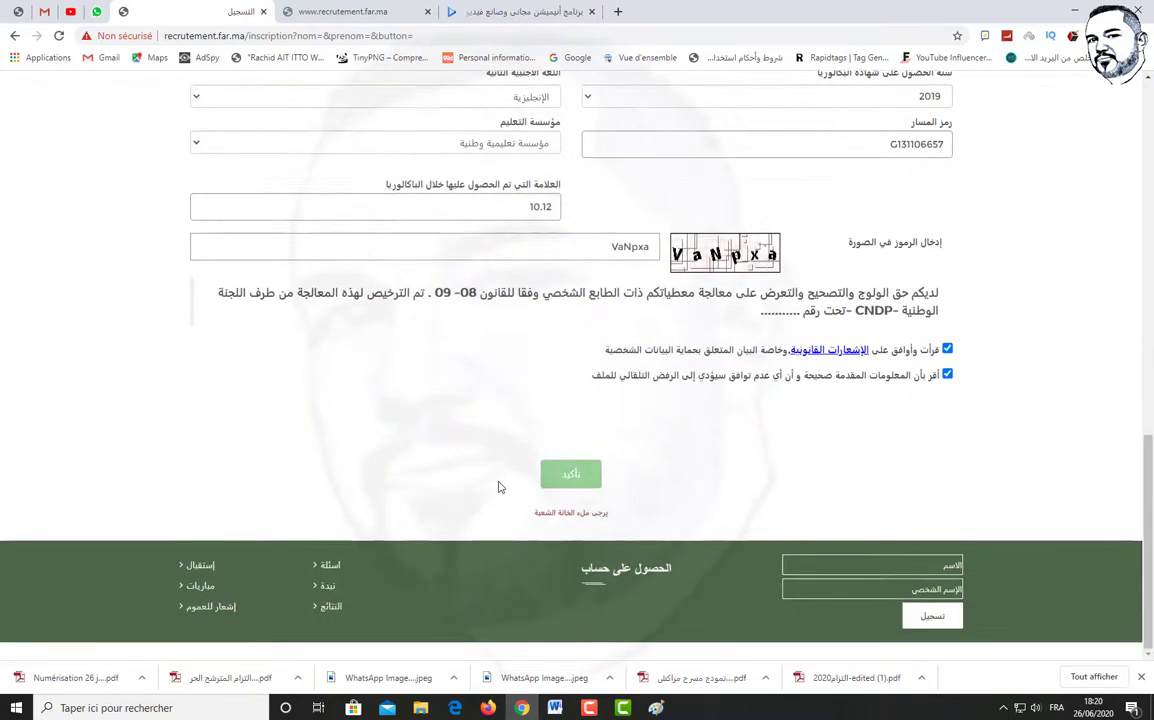
# Scroll through the form and try submitting the registration
pyautogui.scroll(1, 670, 448)
pyautogui.scroll(15, 652, 470)
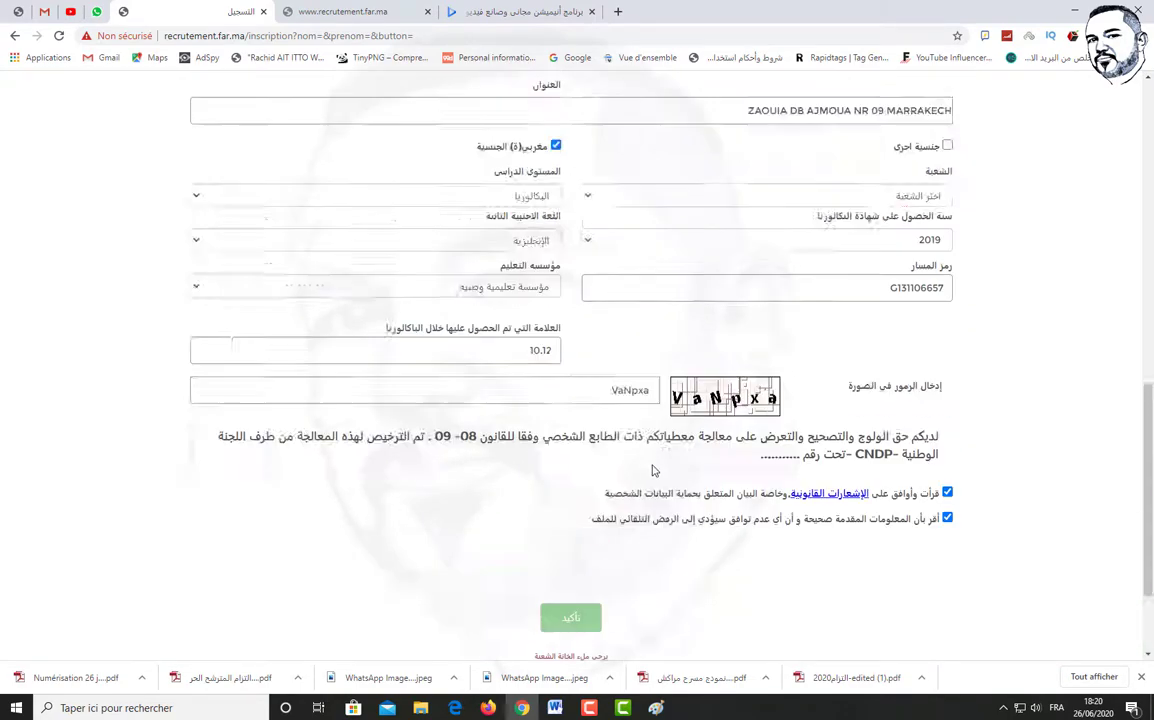
pyautogui.scroll(-1, 650, 463)
pyautogui.scroll(-1, 650, 463)
pyautogui.scroll(-2, 610, 500)
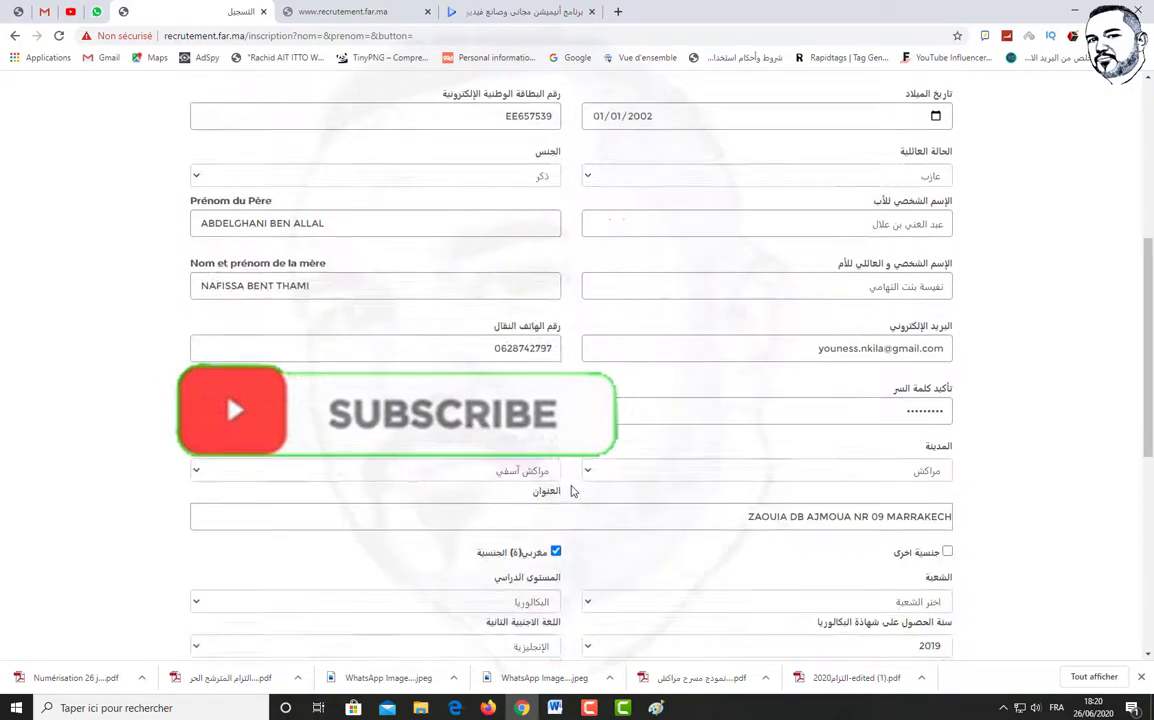
pyautogui.scroll(-5, 573, 490)
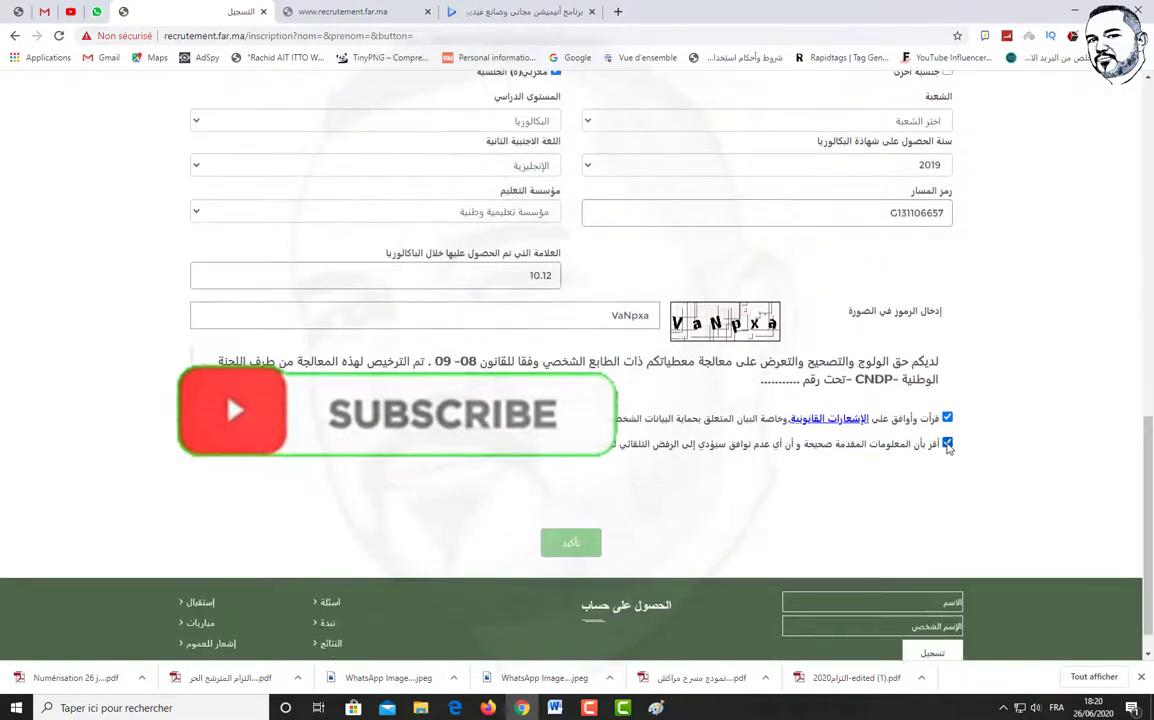
pyautogui.click(570, 543)
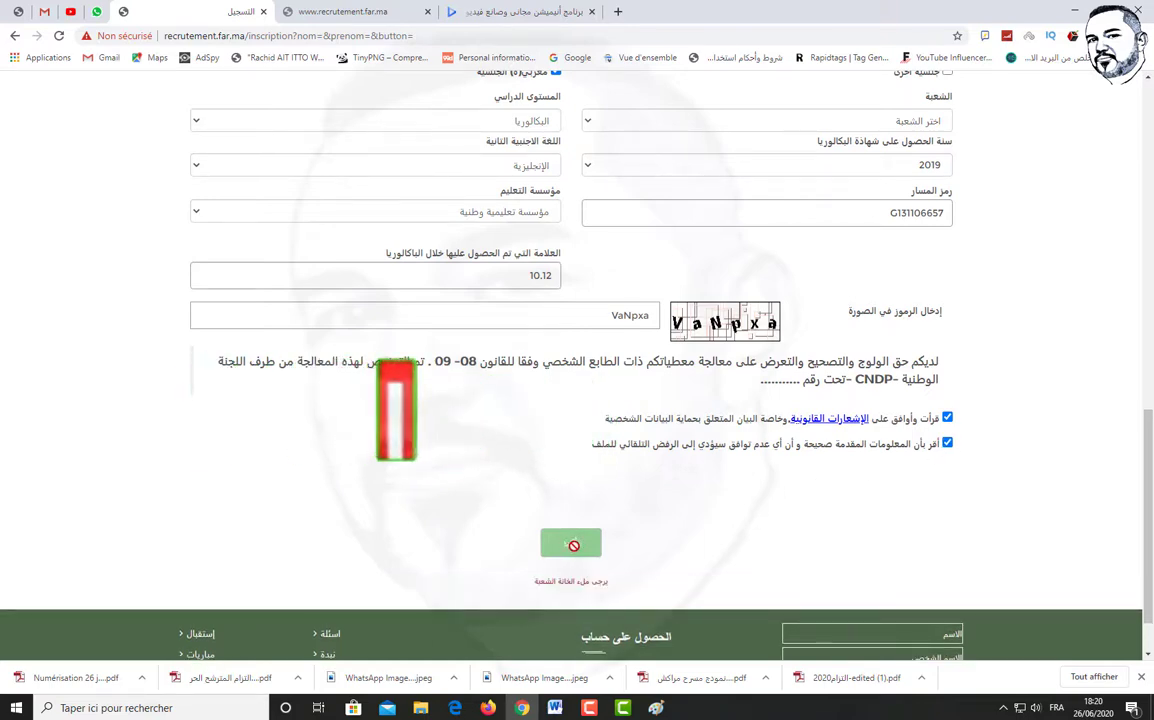
# Clear the old home address and type the corrected one with the added BIS
pyautogui.scroll(10, 811, 553)
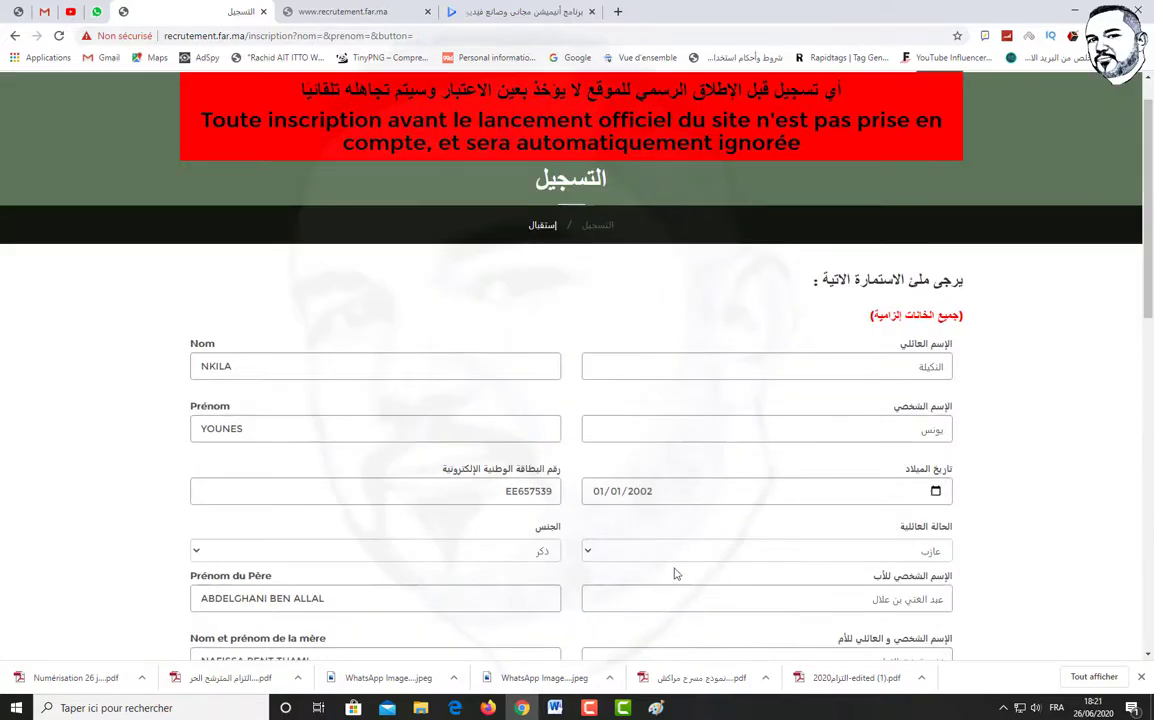
pyautogui.scroll(-2, 611, 517)
pyautogui.scroll(-2, 719, 507)
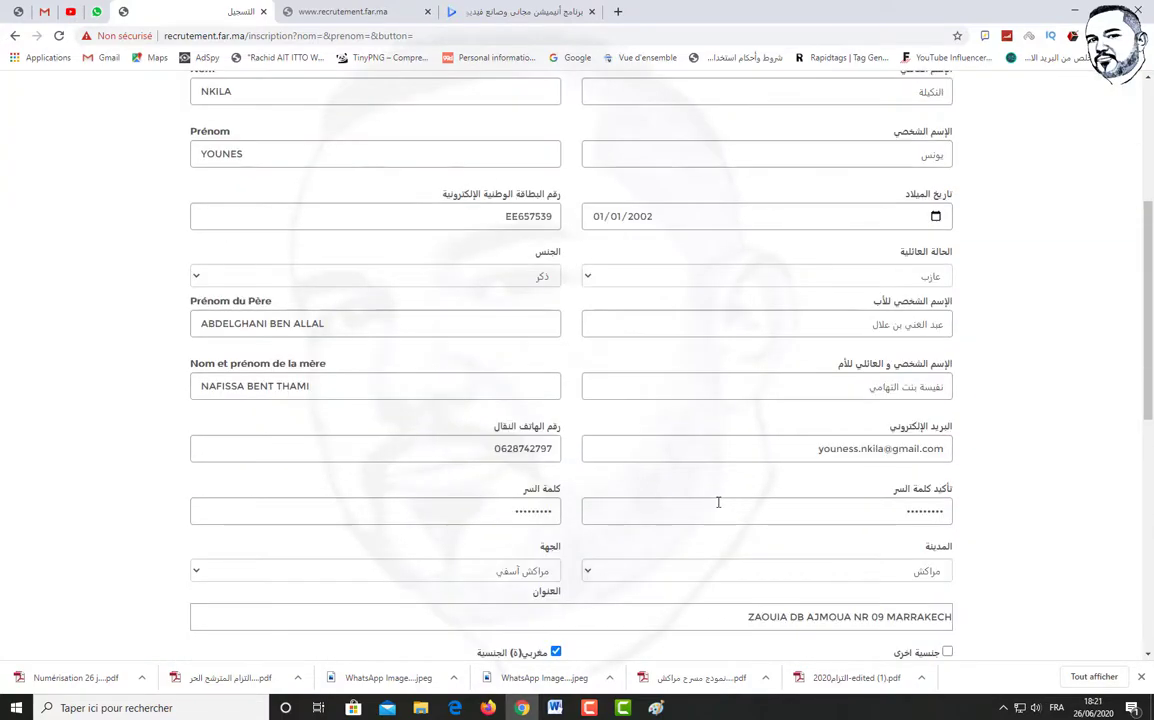
pyautogui.scroll(-3, 718, 502)
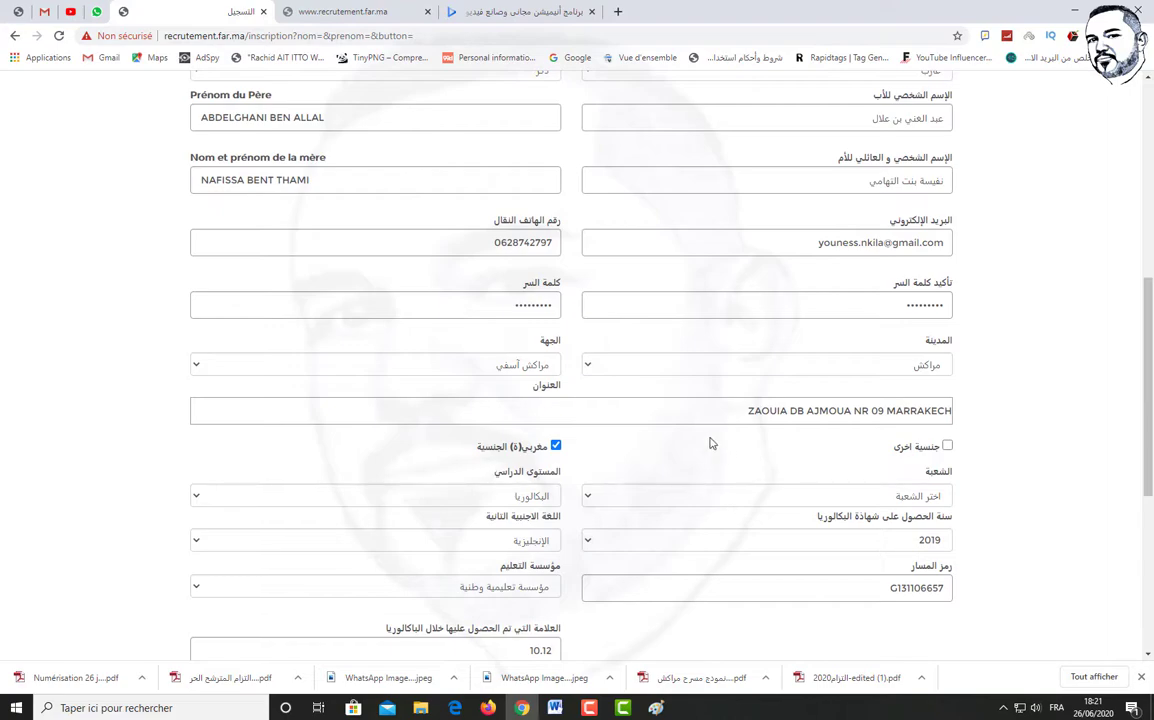
pyautogui.scroll(-1, 705, 442)
pyautogui.scroll(3, 705, 441)
pyautogui.moveTo(745, 342); pyautogui.dragTo(979, 380)
pyautogui.press('BackSpace')
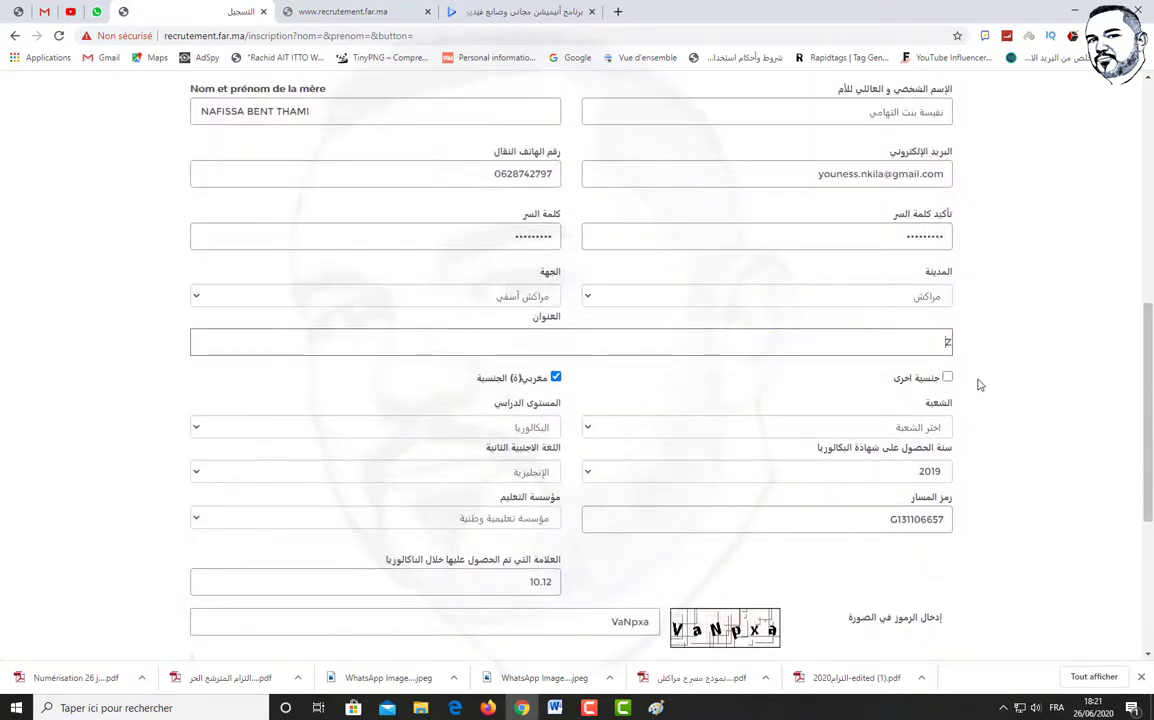
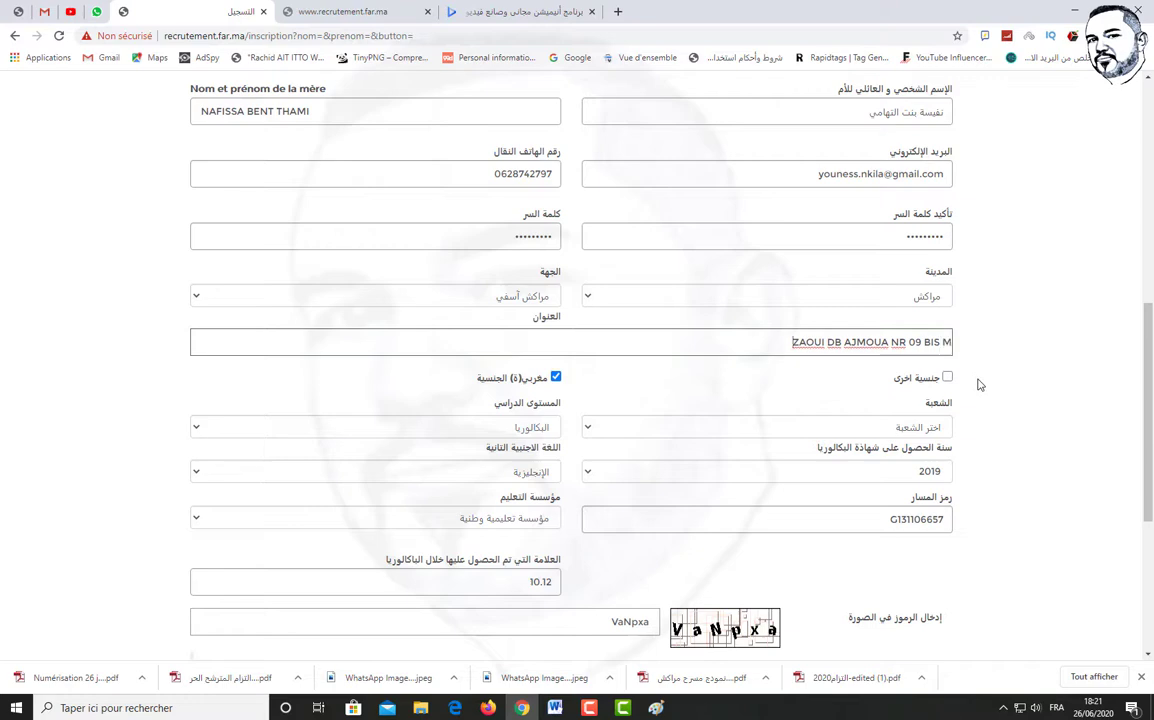
pyautogui.scroll(-6, 900, 400)
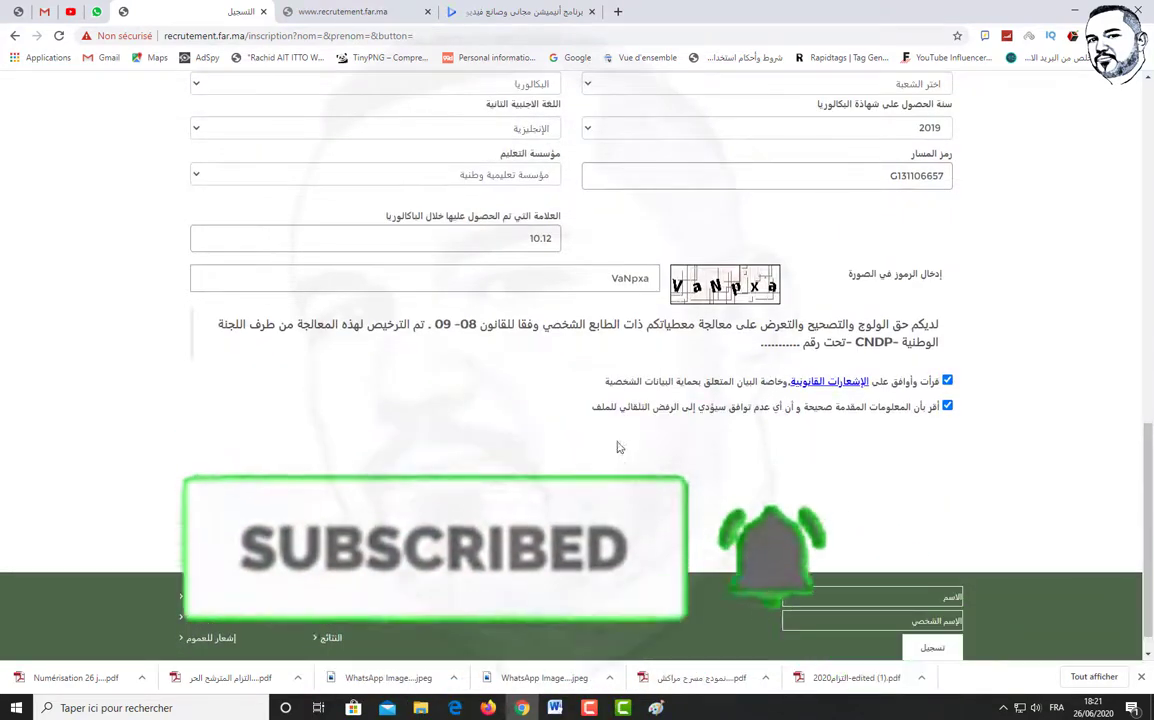
# Open the legal notices (الإشعارات القانونية) in Arabic in a new tab, then return to the registration tab
pyautogui.tripleClick(790, 348)
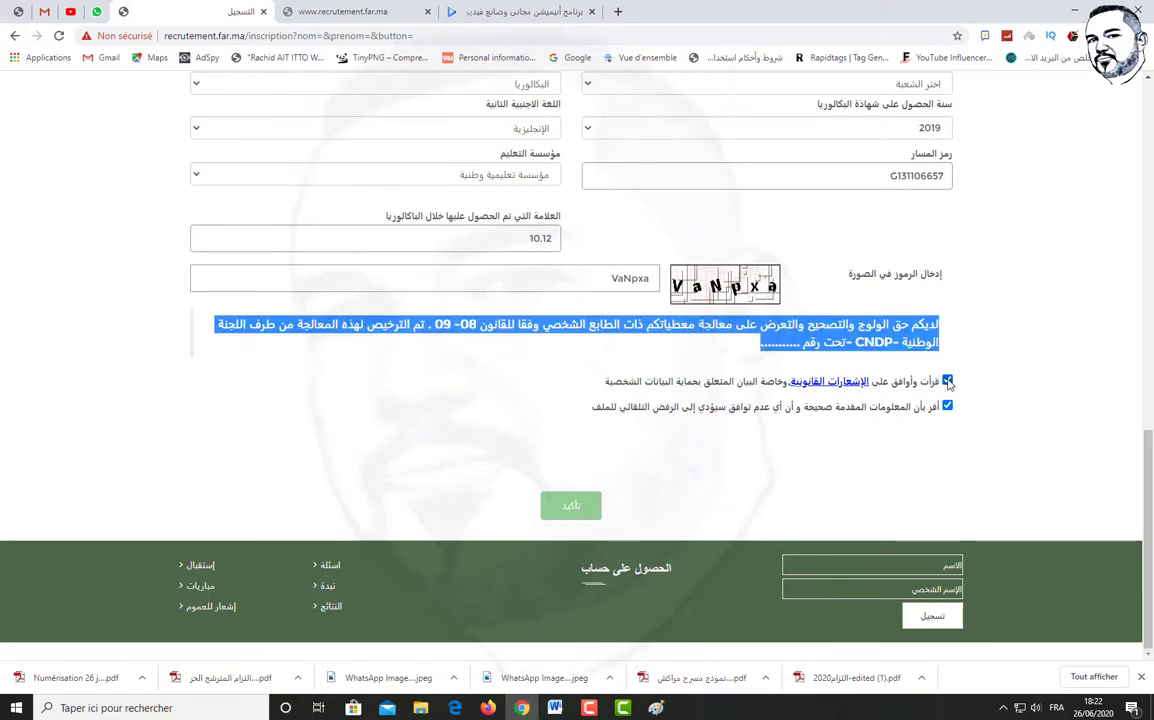
pyautogui.click(800, 382)
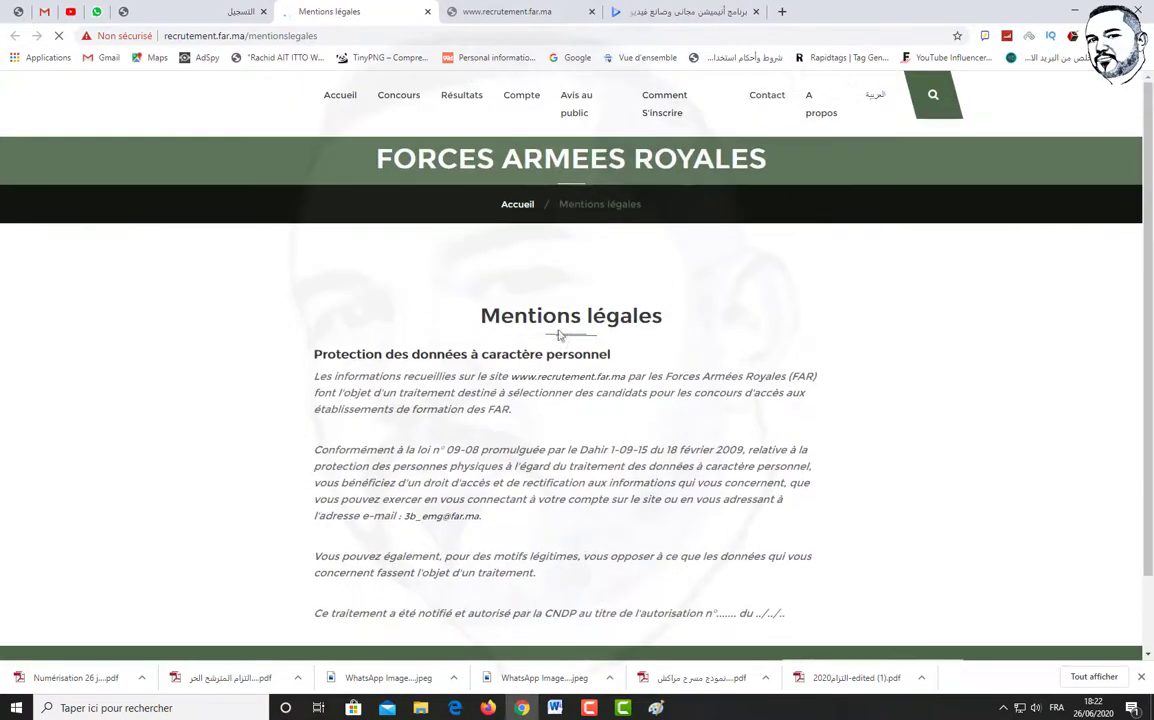
pyautogui.click(875, 95)
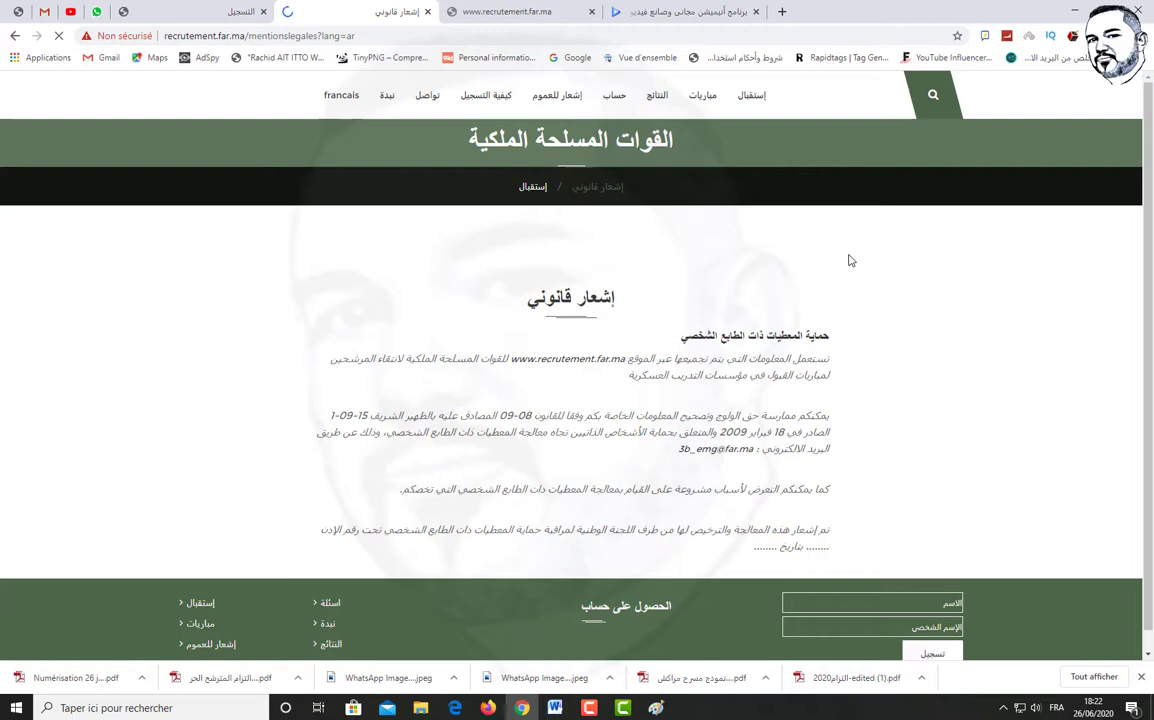
pyautogui.click(235, 11)
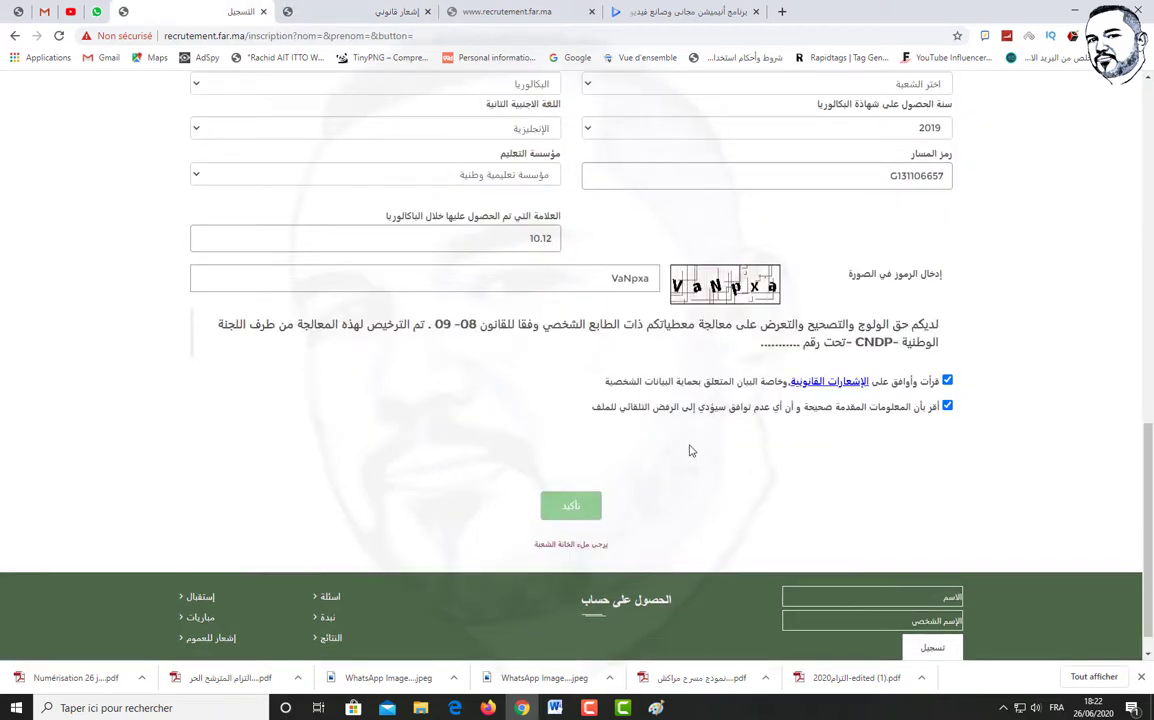
pyautogui.scroll(10, 608, 467)
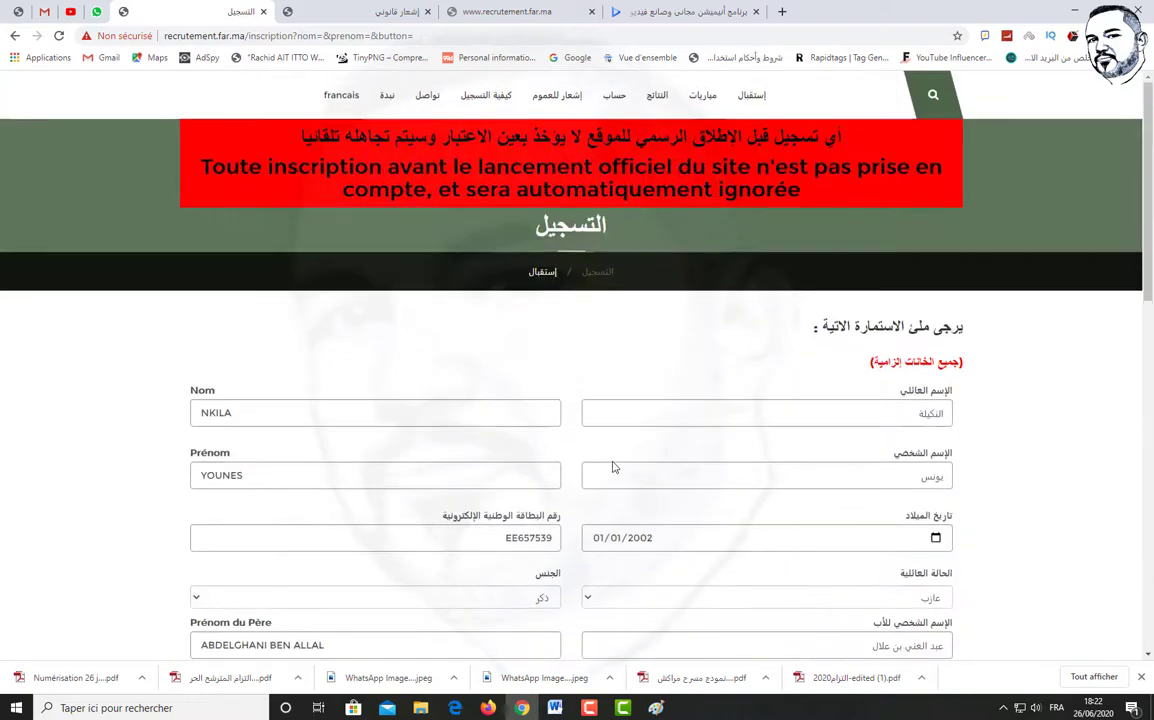
# Reload the registration form in Chrome and copy its web address
pyautogui.press('F5')
pyautogui.scroll(-10, 400, 320)
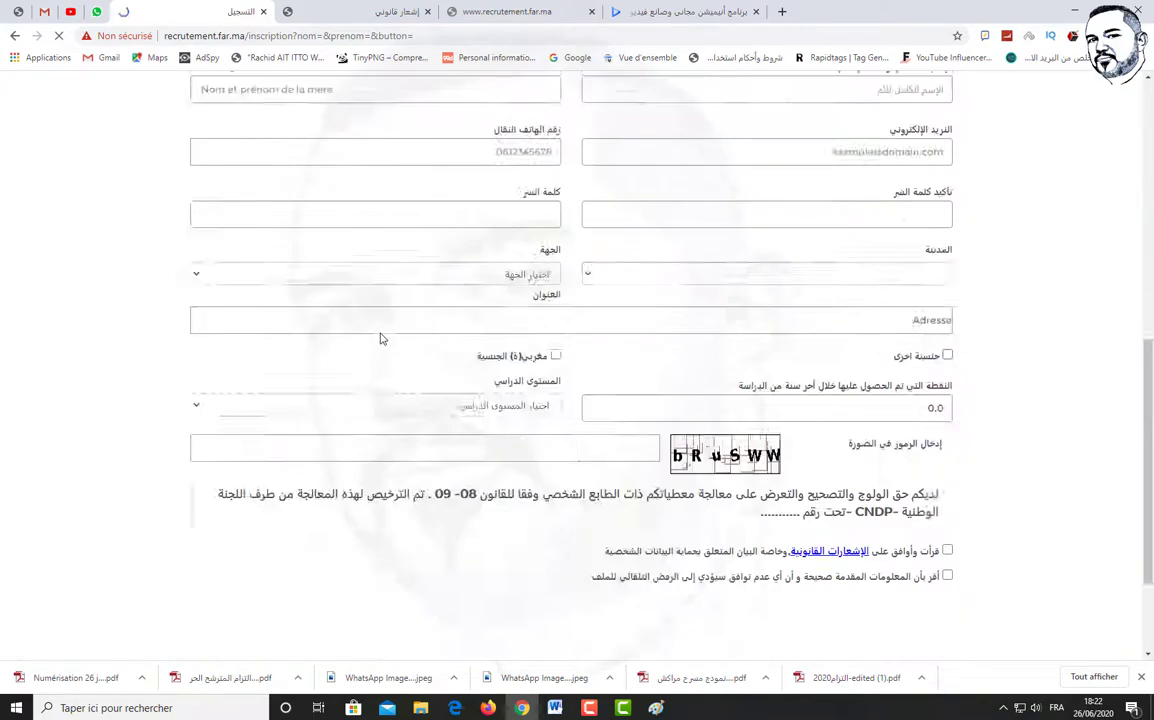
pyautogui.scroll(10, 380, 340)
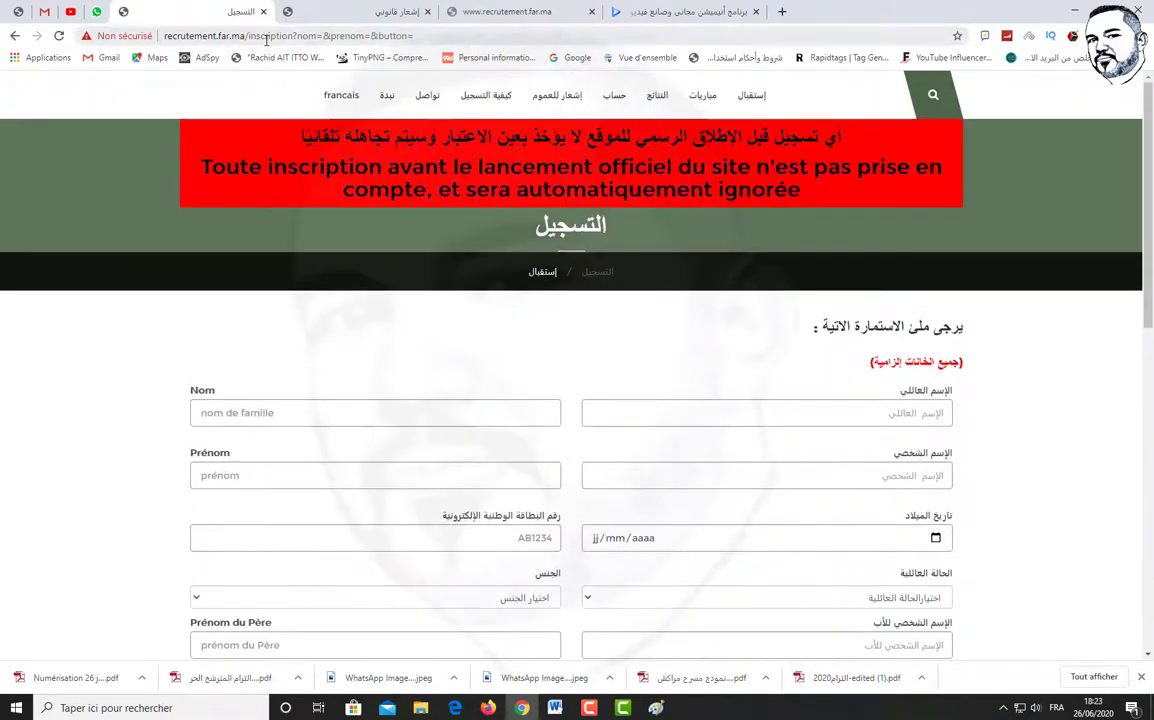
pyautogui.rightClick(267, 38)
pyautogui.hotkey('ctrl', 'c')
pyautogui.click(322, 131)
# Open the copied registration form address in a new Firefox tab
pyautogui.click(487, 707)
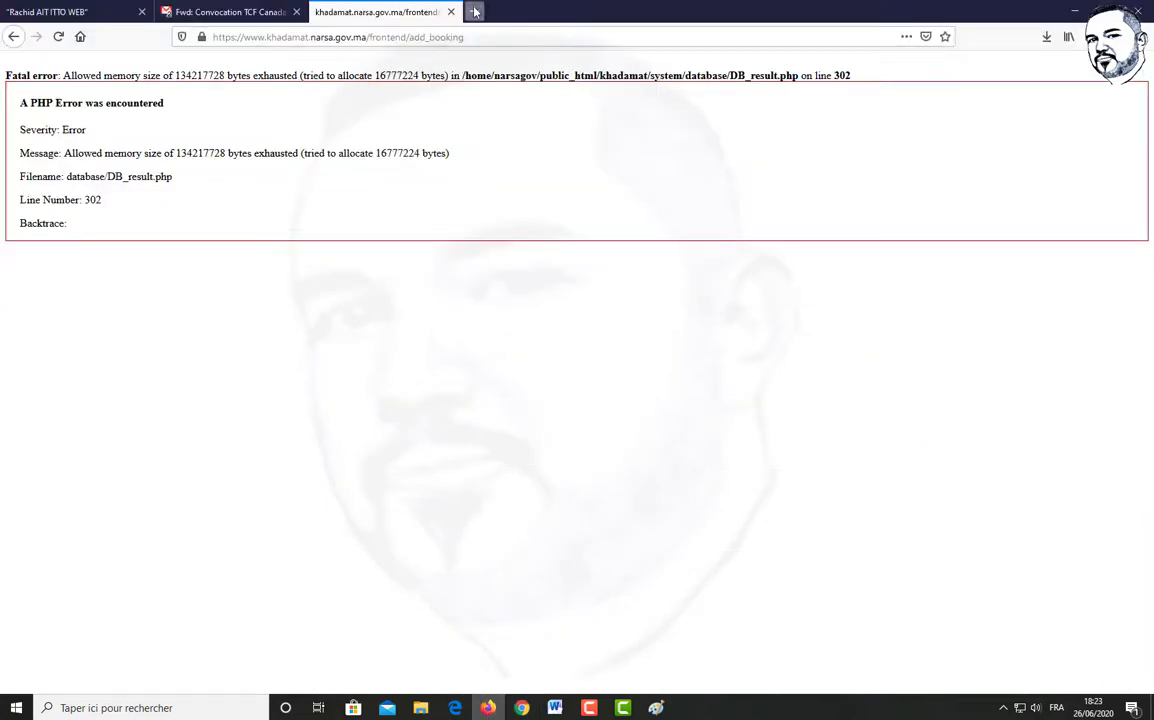
pyautogui.click(475, 11)
pyautogui.rightClick(381, 38)
pyautogui.click(398, 90)
pyautogui.press('Return')
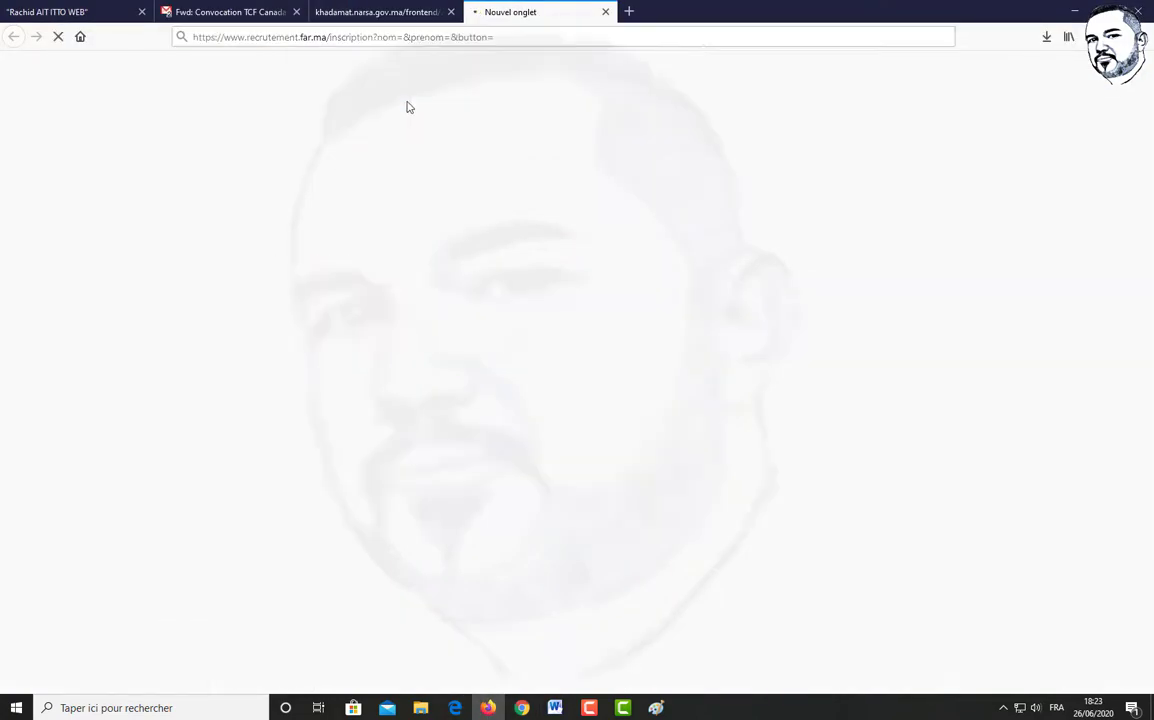
pyautogui.click(889, 407)
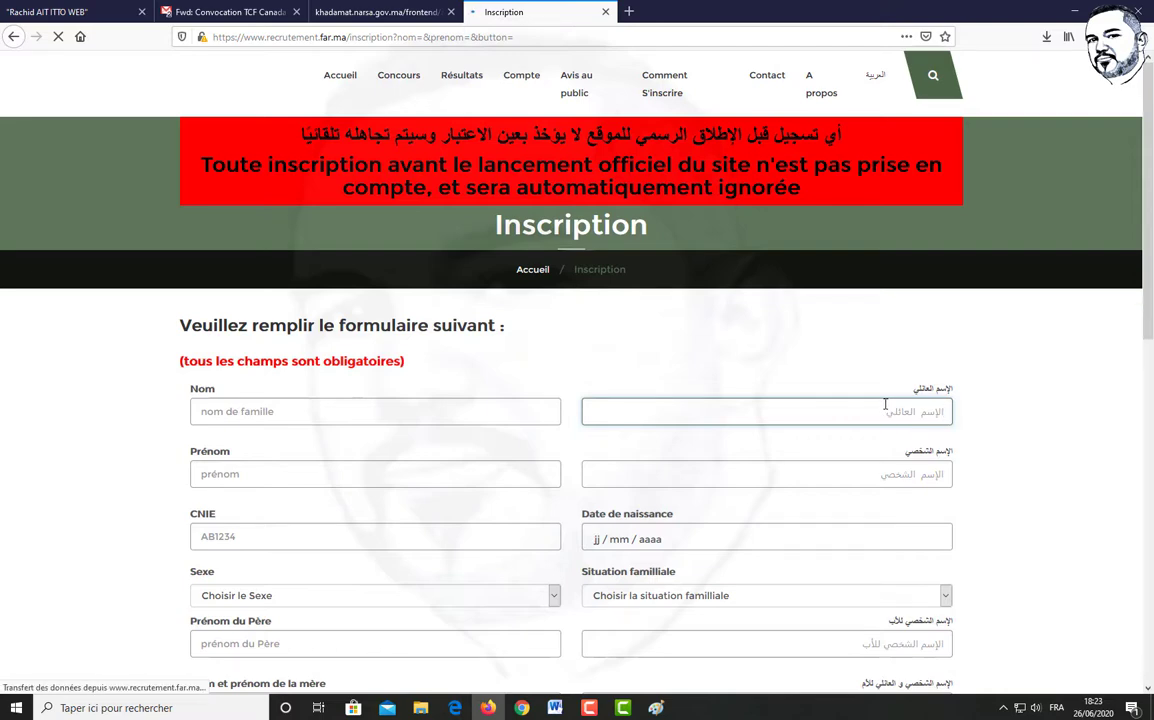
# Enter the candidate's Arabic family name, using the on-screen Arabic keyboard
pyautogui.click(806, 471)
pyautogui.click(863, 409)
pyautogui.click(850, 432)
pyautogui.click(849, 414)
pyautogui.click(507, 615)
pyautogui.click(619, 646)
pyautogui.click(651, 646)
pyautogui.click(470, 617)
pyautogui.click(776, 551)
pyautogui.click(776, 551)
pyautogui.click(776, 551)
pyautogui.click(776, 551)
pyautogui.click(570, 615)
pyautogui.click(539, 615)
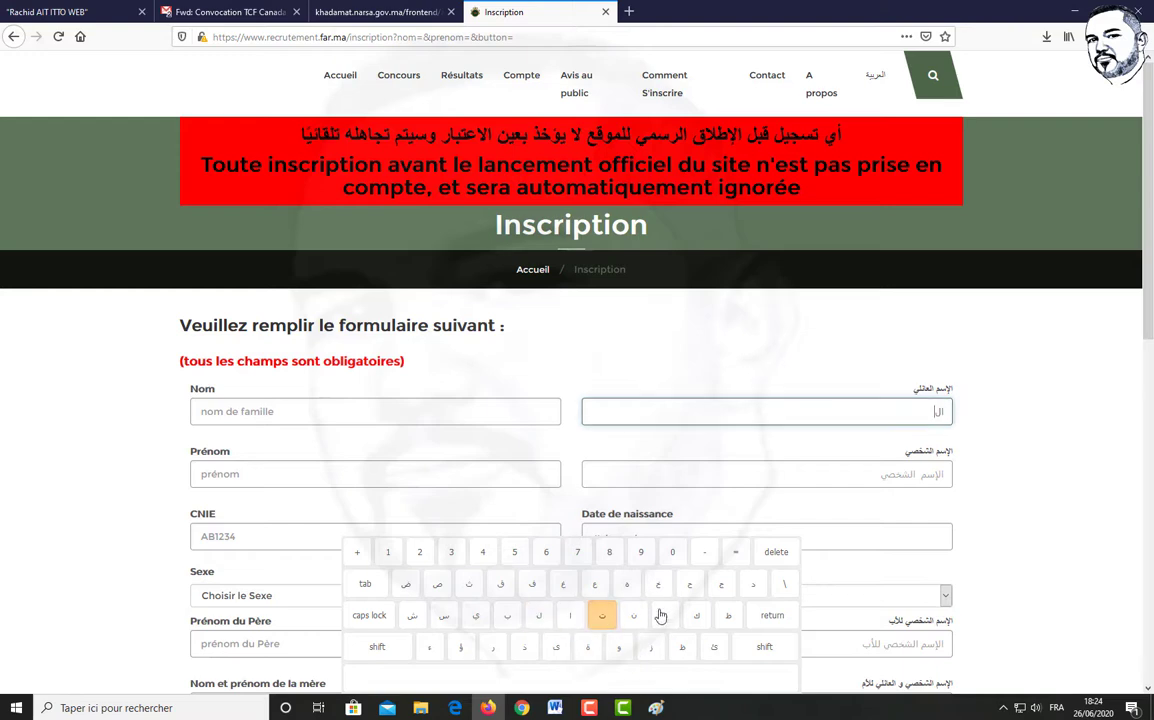
pyautogui.click(776, 551)
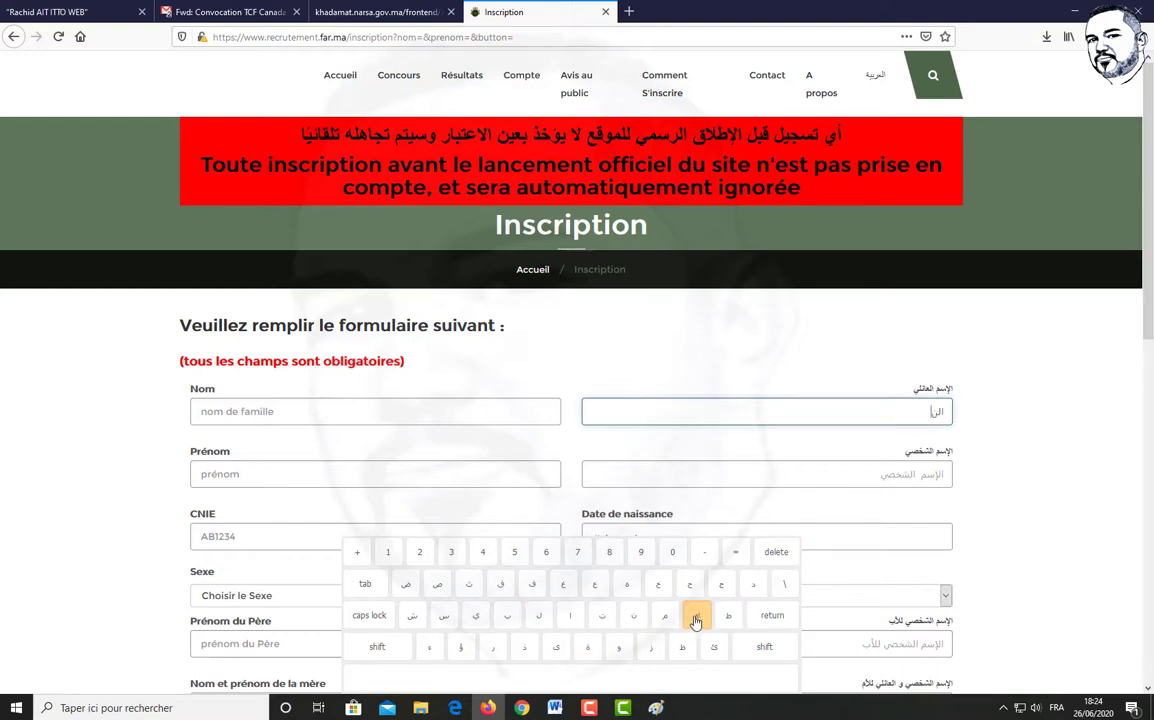
# Fill in the candidate's Arabic first name and Latin family and first names
pyautogui.press('Tab')
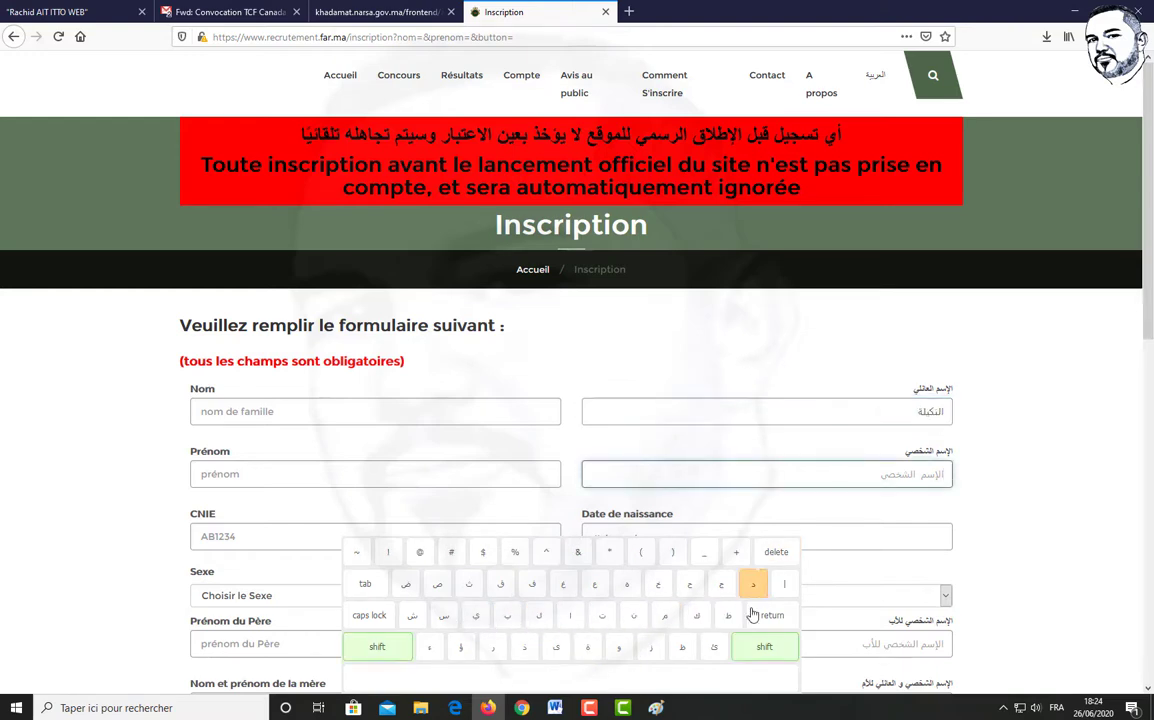
pyautogui.click(408, 411)
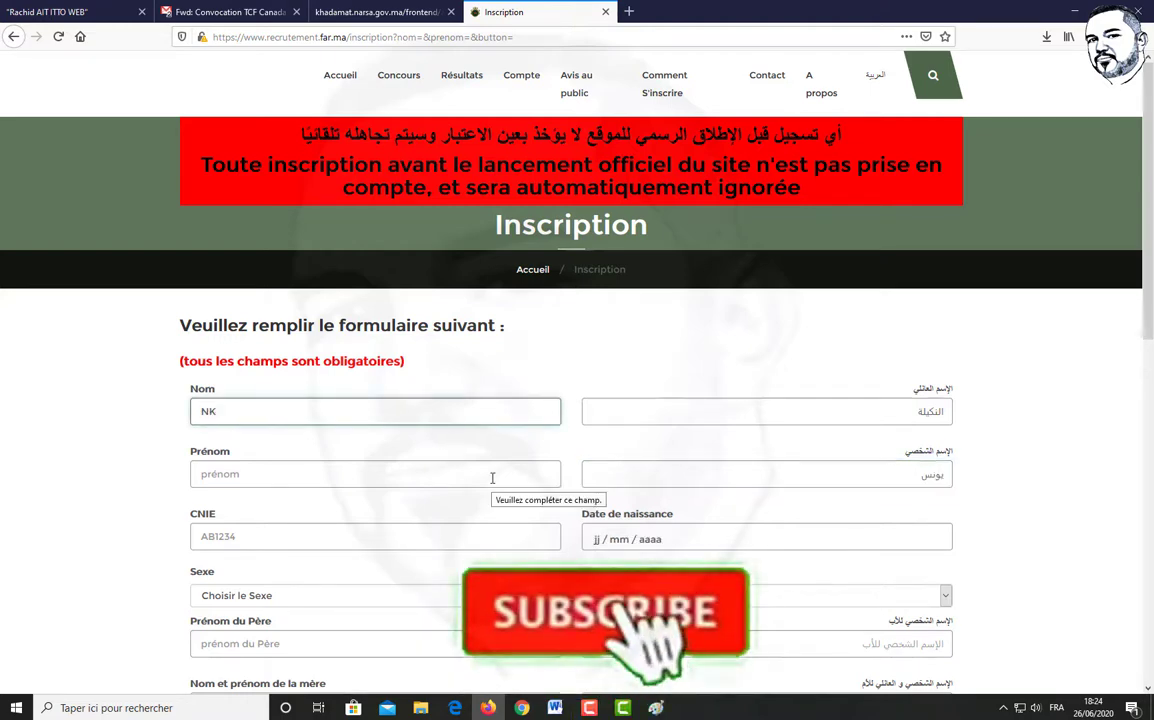
pyautogui.click(374, 477)
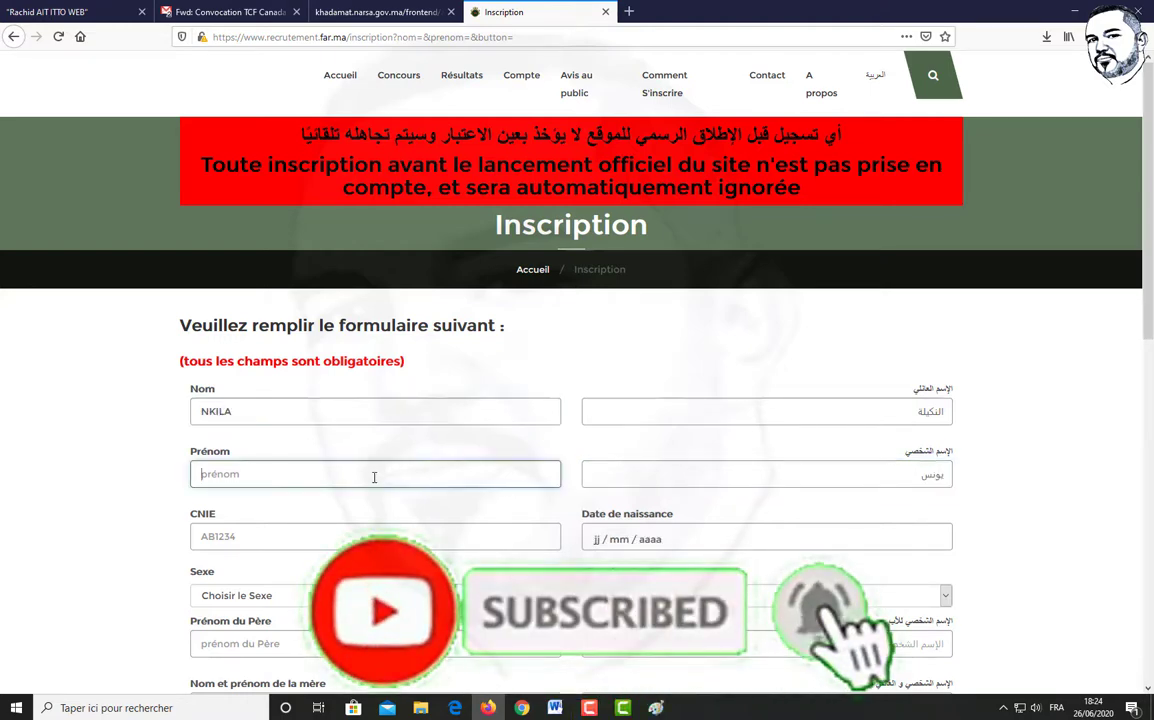
pyautogui.press('Tab')
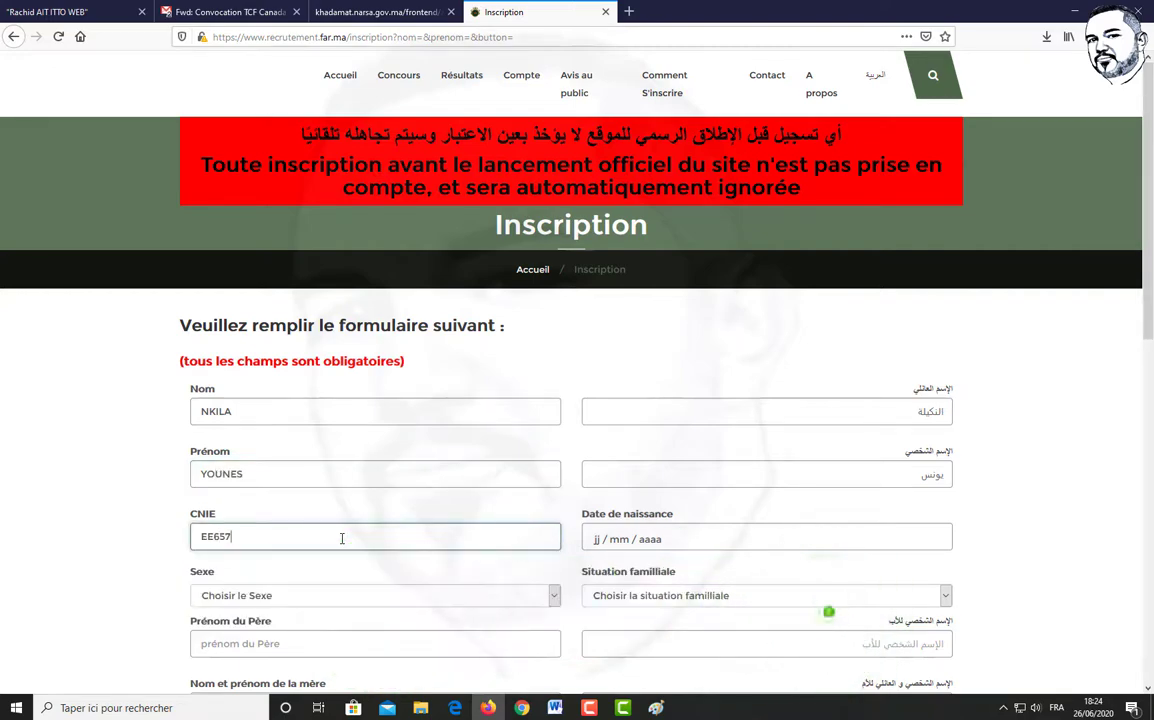
pyautogui.click(600, 548)
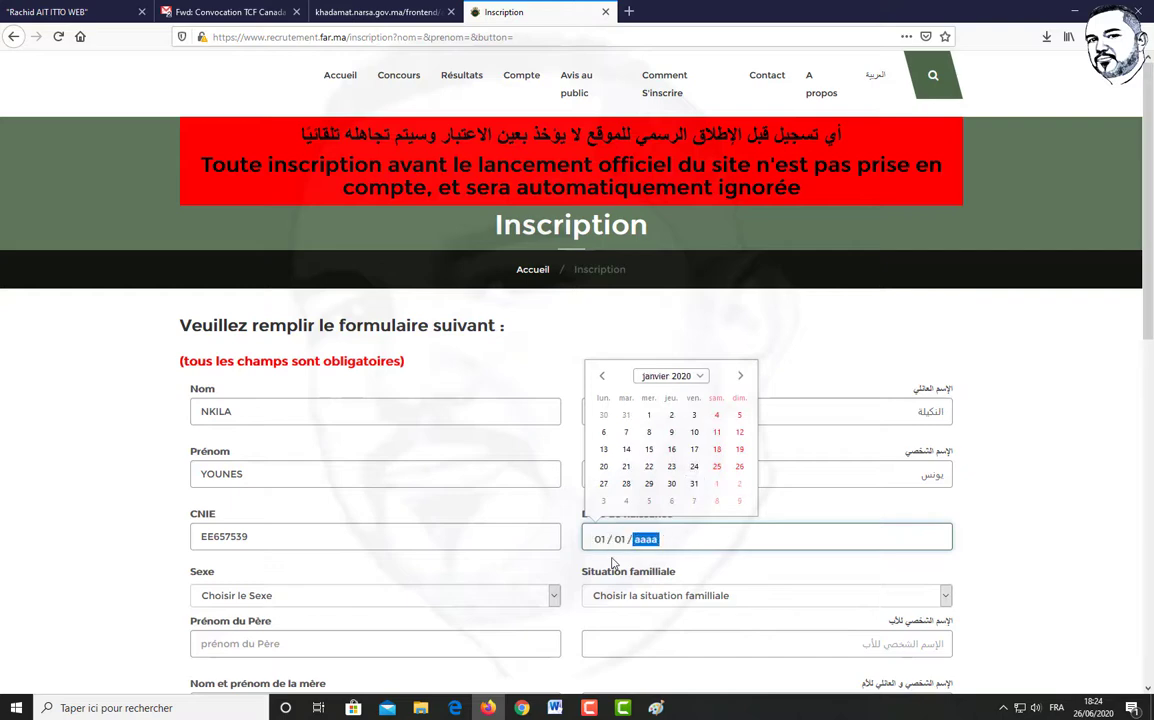
pyautogui.click(617, 613)
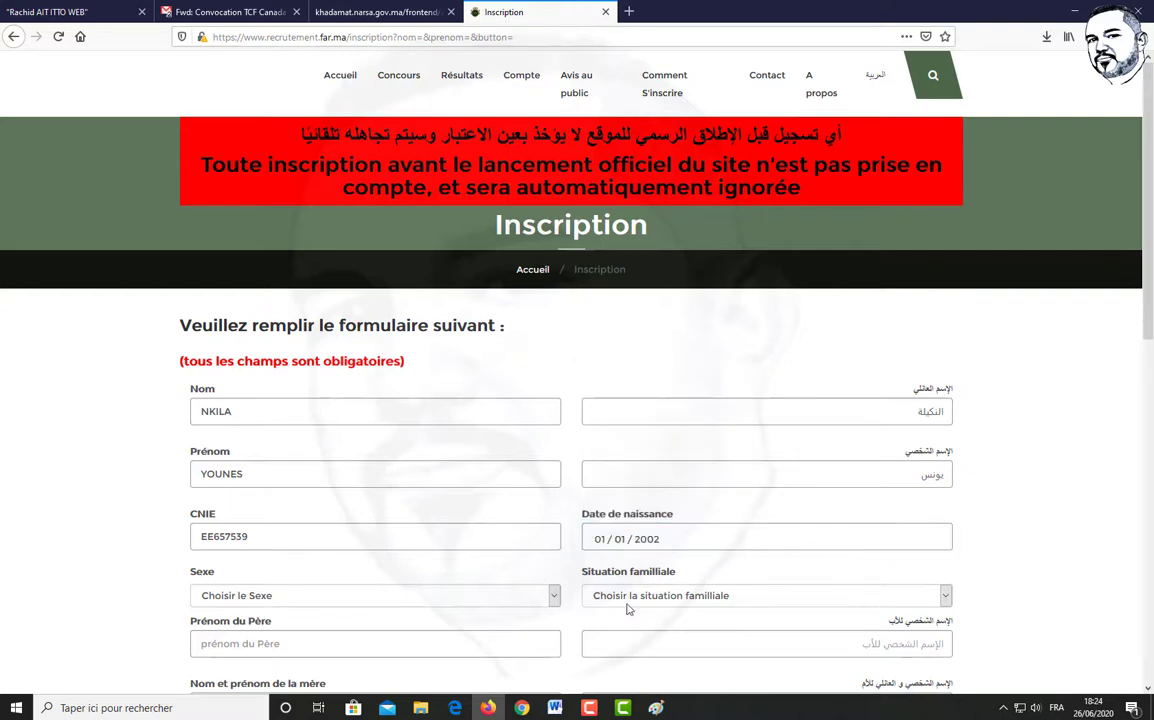
# Set marital status to Célibataire and sex to Masculin
pyautogui.click(637, 597)
pyautogui.click(640, 636)
pyautogui.click(469, 597)
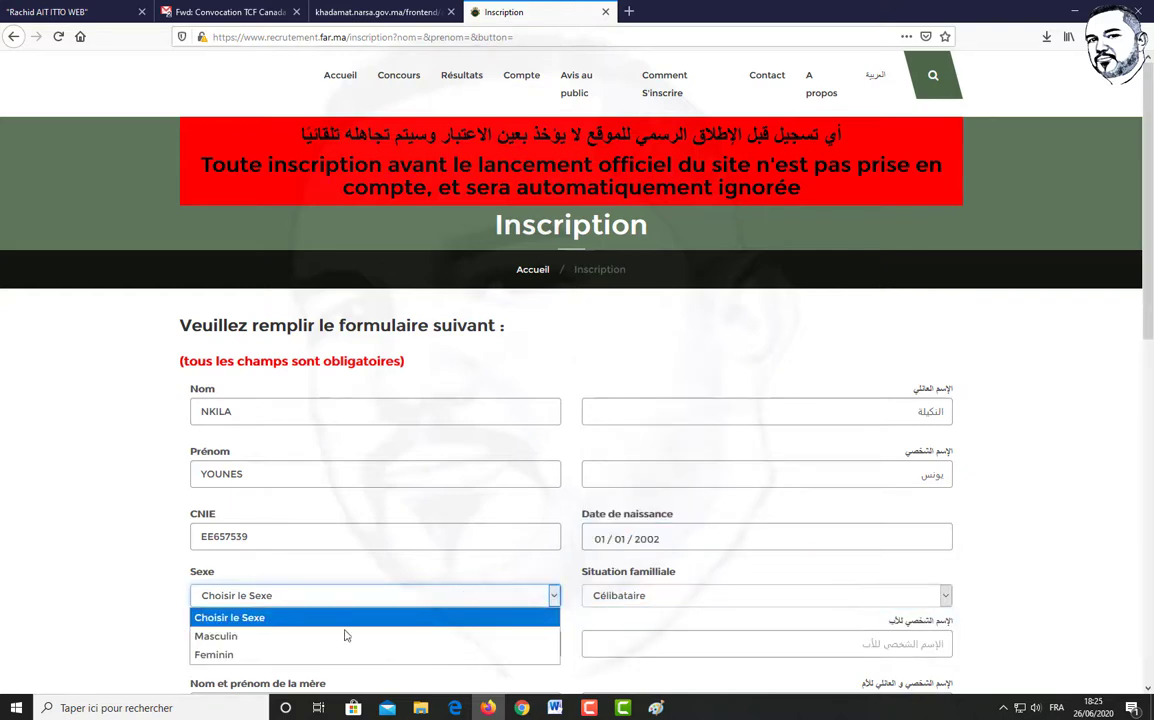
pyautogui.click(278, 636)
# Start typing the father's first name in Arabic on the on-screen keyboard
pyautogui.scroll(-2, 397, 653)
pyautogui.click(781, 507)
pyautogui.click(595, 584)
pyautogui.click(507, 615)
pyautogui.click(752, 584)
pyautogui.click(570, 615)
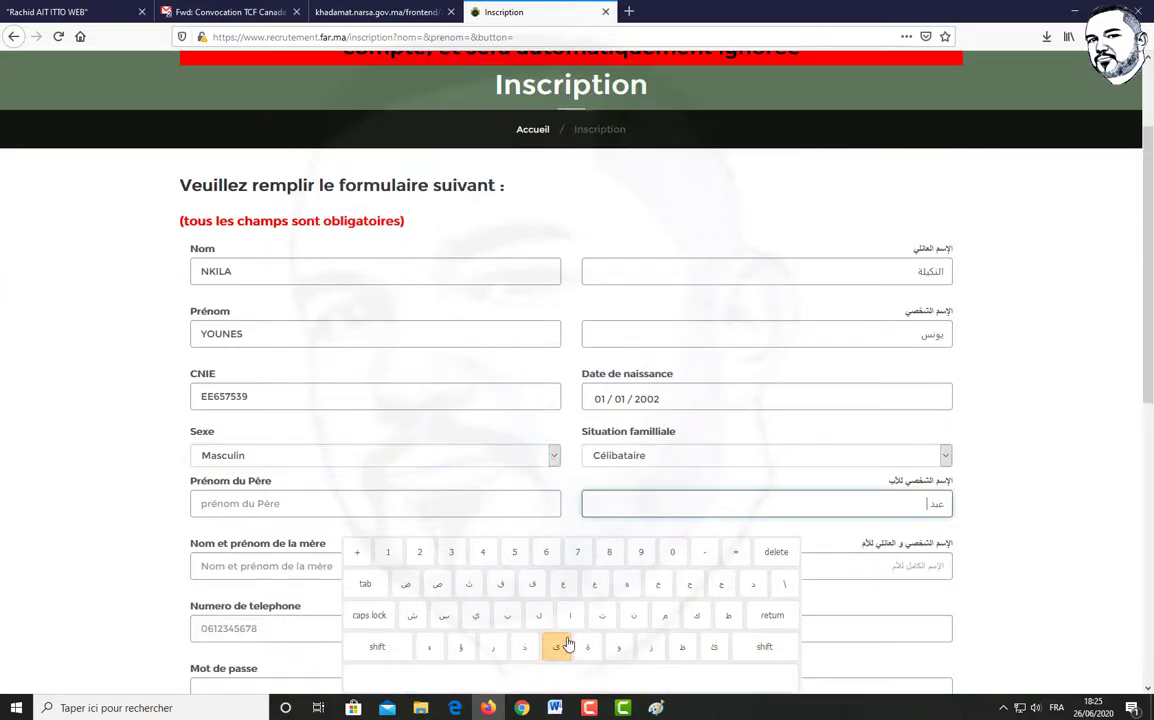
pyautogui.click(538, 615)
pyautogui.click(564, 584)
pyautogui.click(633, 615)
pyautogui.click(476, 615)
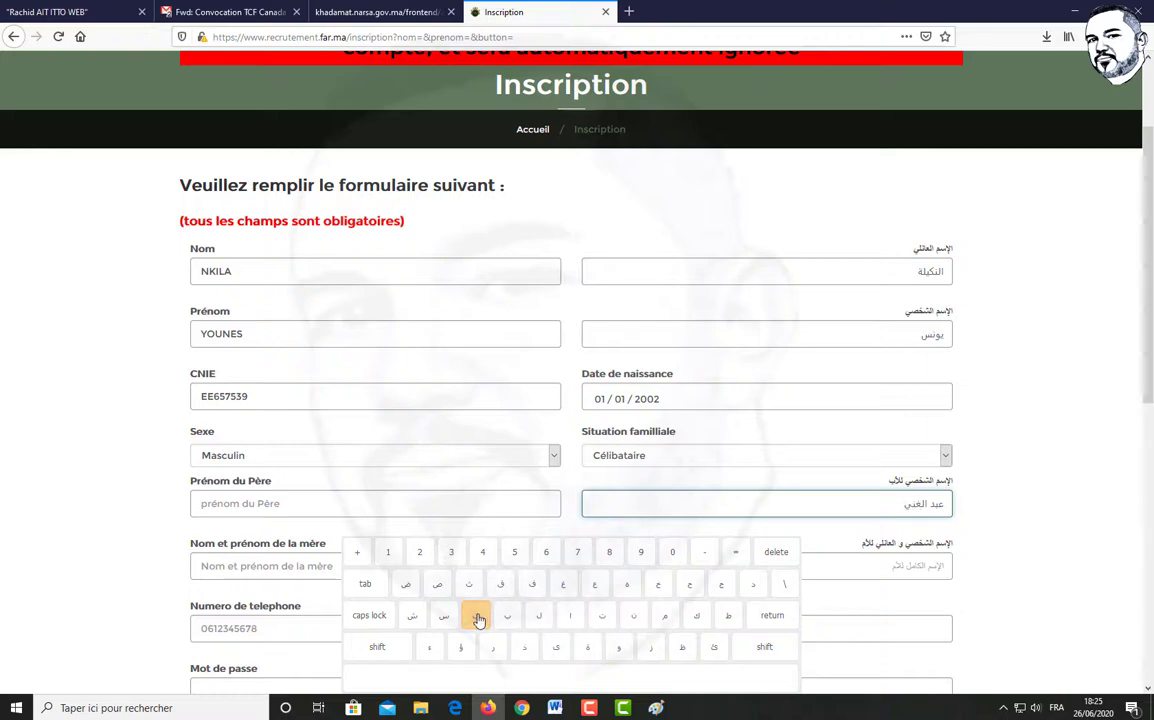
pyautogui.click(550, 682)
pyautogui.click(507, 616)
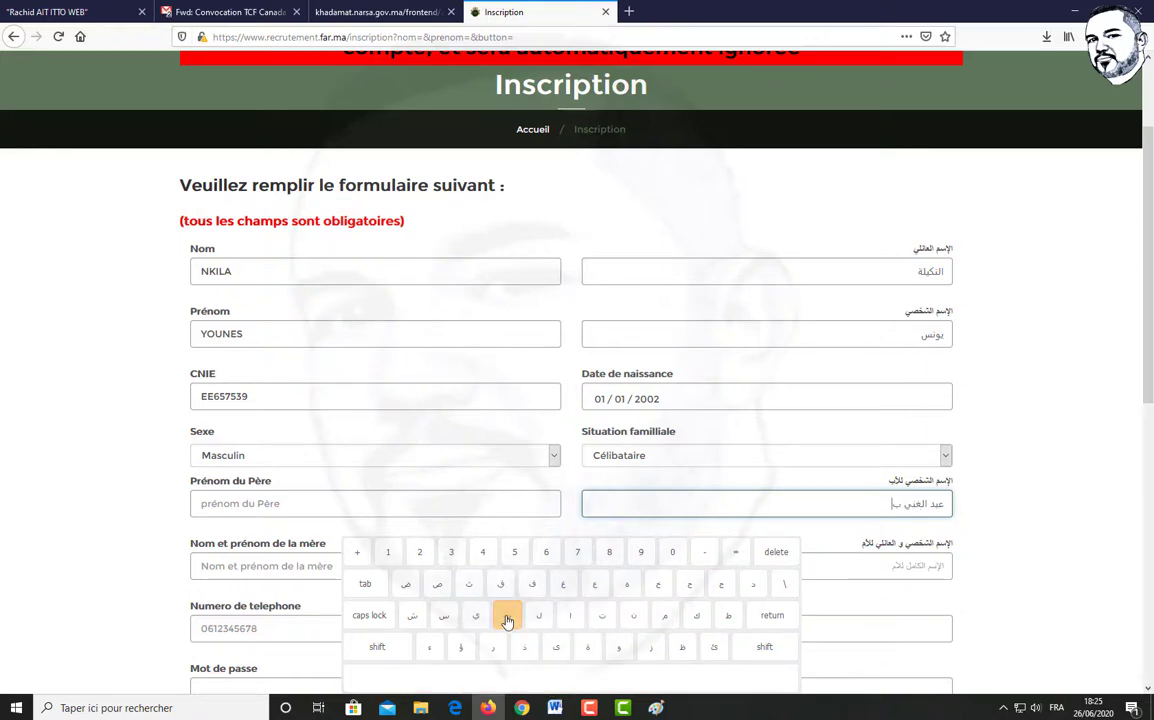
pyautogui.click(630, 617)
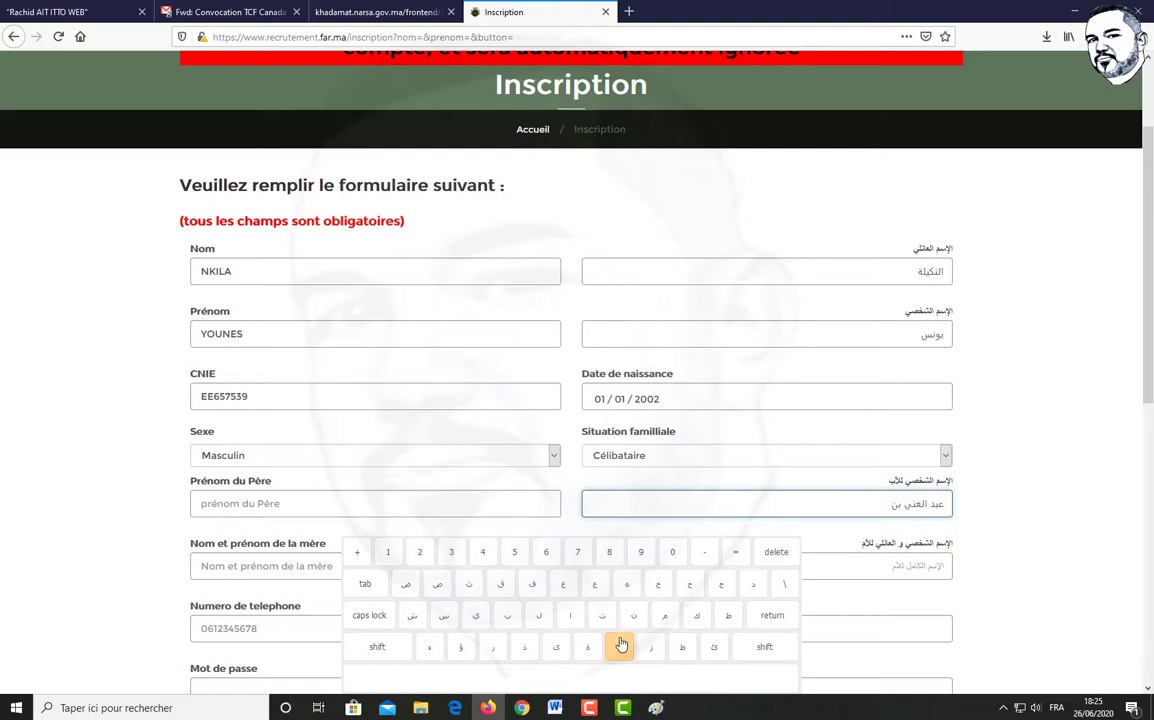